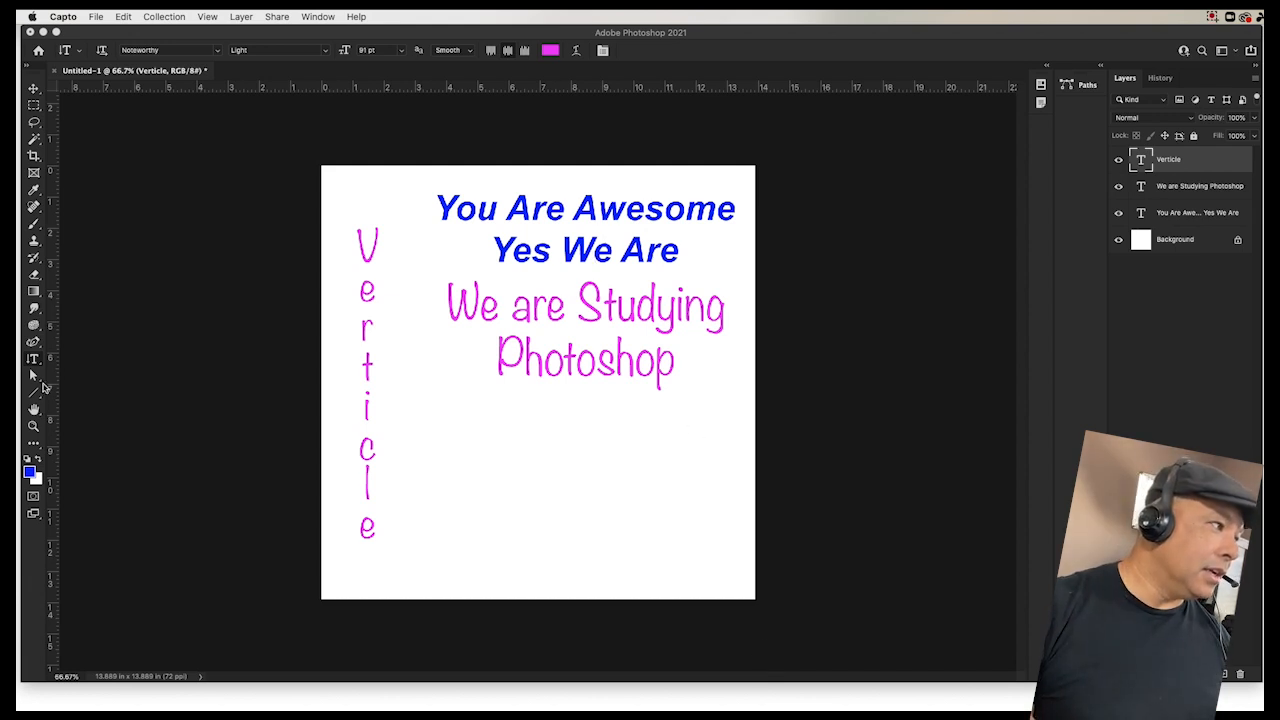
# Switch to the Horizontal Type tool and select both lines of the blue "You Are Awesome Yes We Are" text for editing.
pyautogui.click(33, 360)
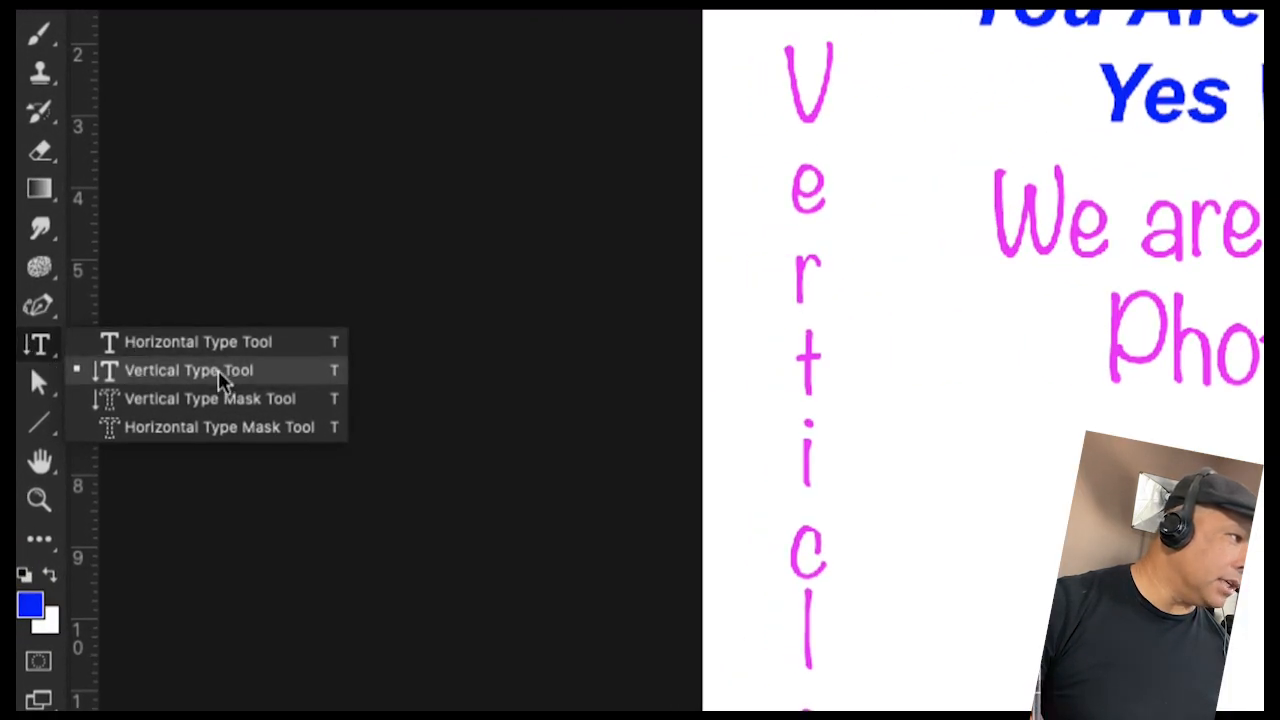
pyautogui.click(152, 346)
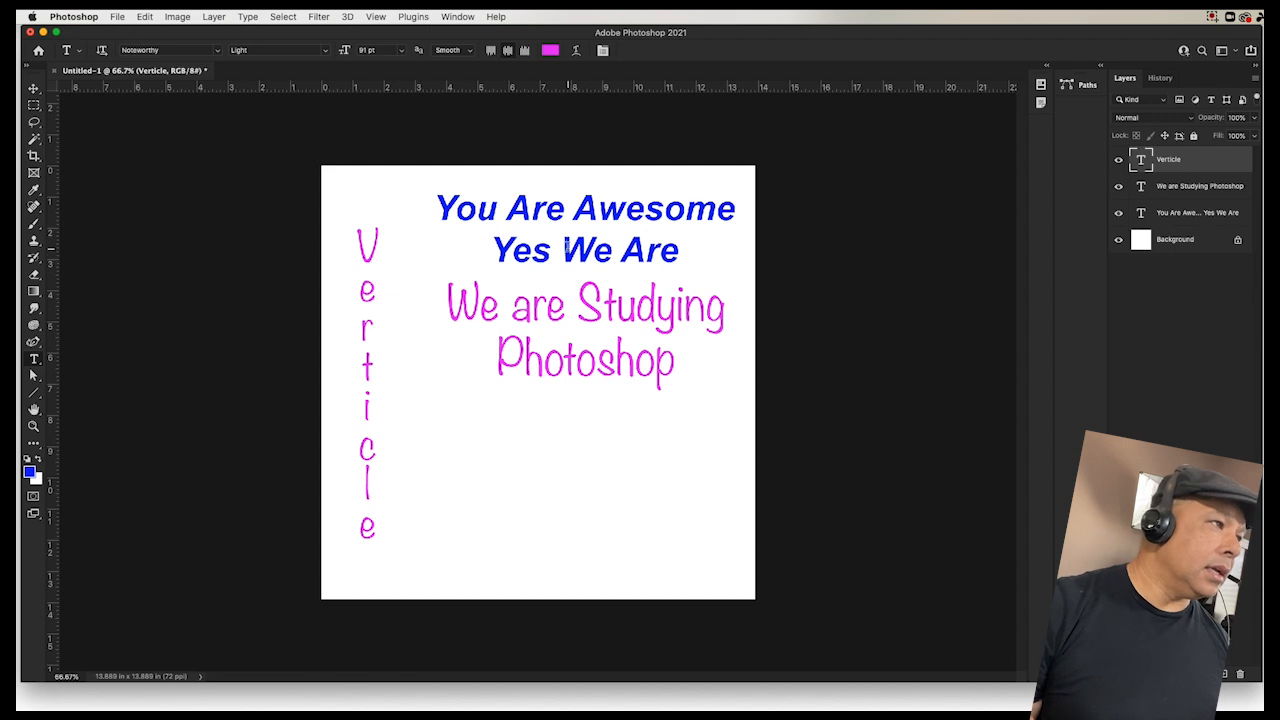
pyautogui.moveTo(511, 250); pyautogui.dragTo(660, 250)
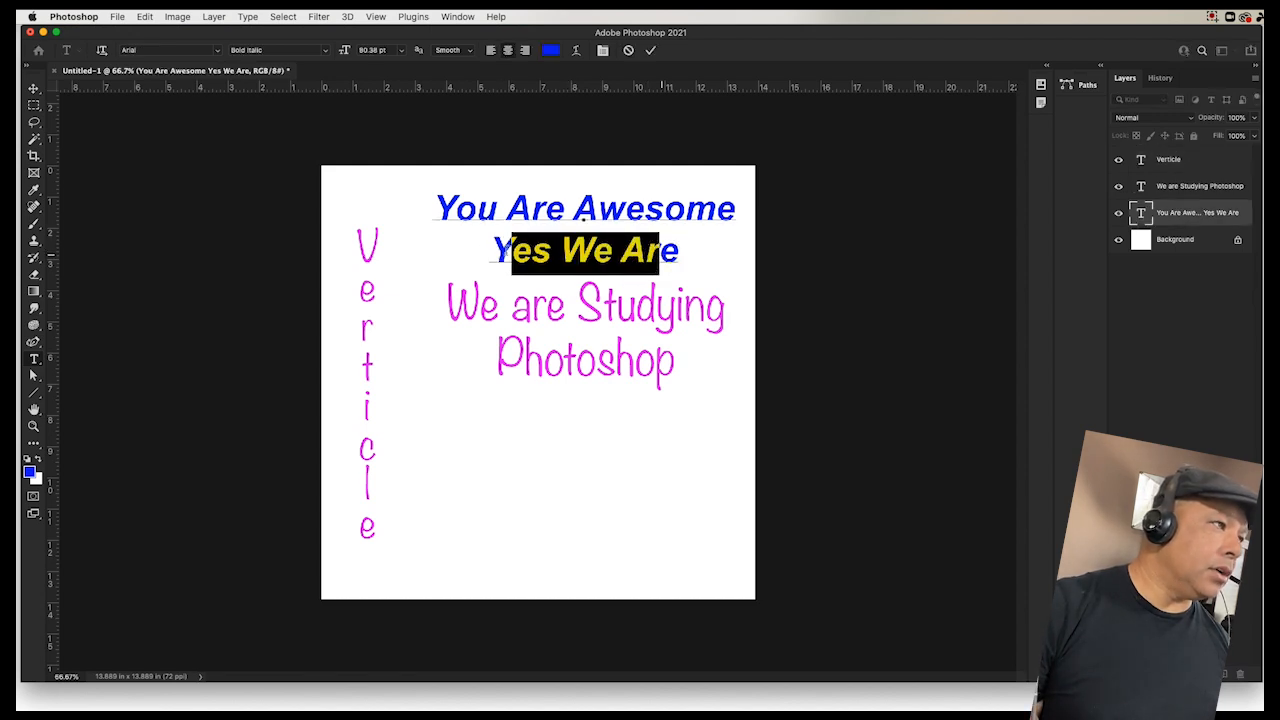
pyautogui.tripleClick(689, 254)
pyautogui.click(486, 229)
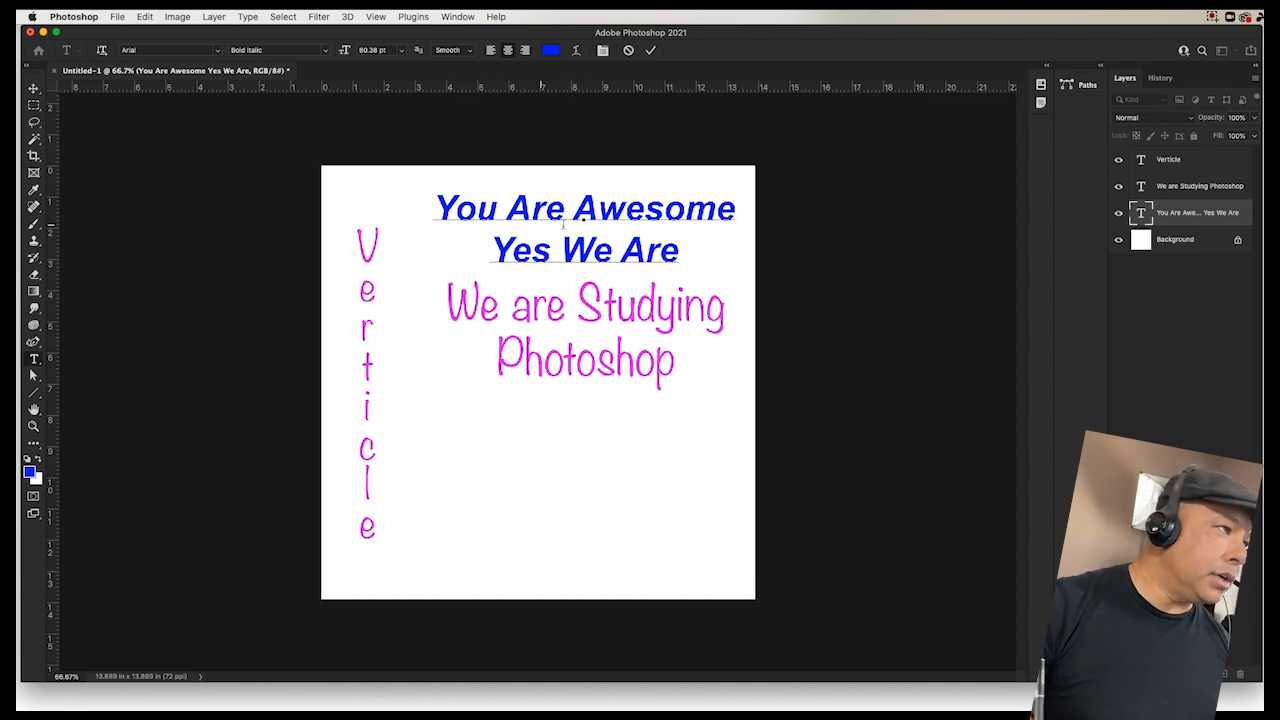
pyautogui.moveTo(452, 210); pyautogui.dragTo(714, 271)
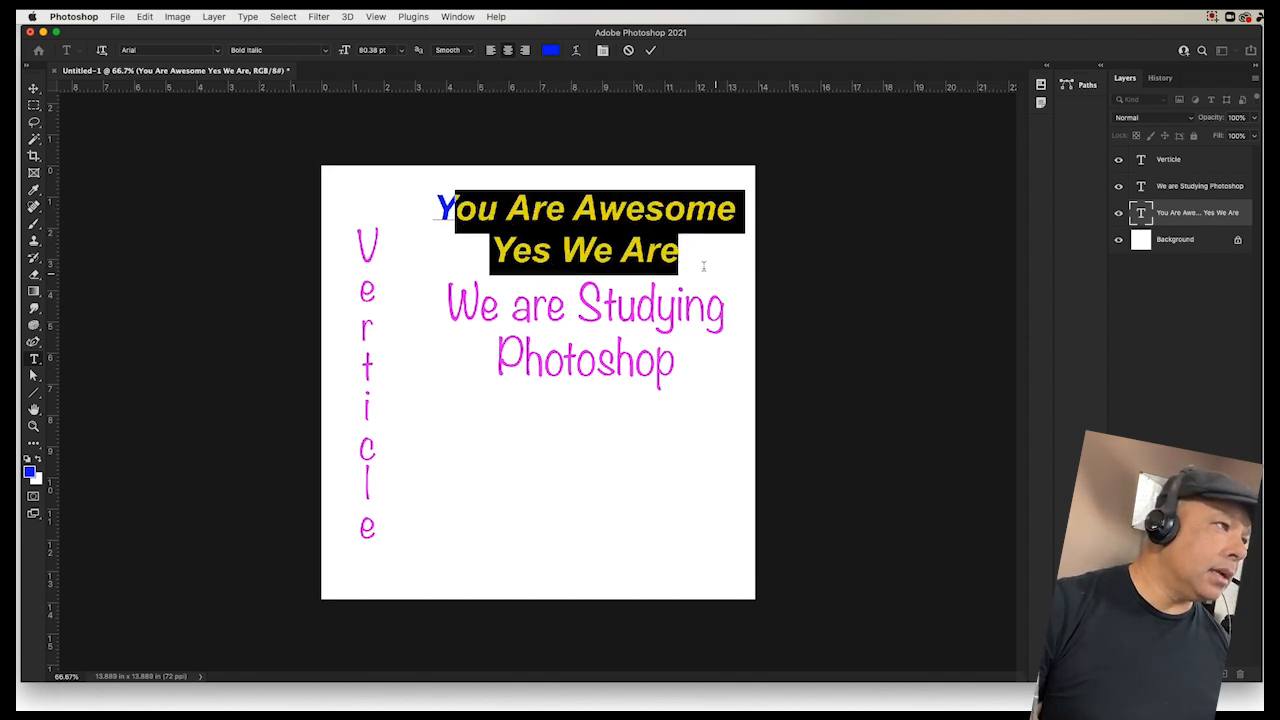
pyautogui.click(437, 212)
pyautogui.moveTo(434, 210); pyautogui.dragTo(711, 254)
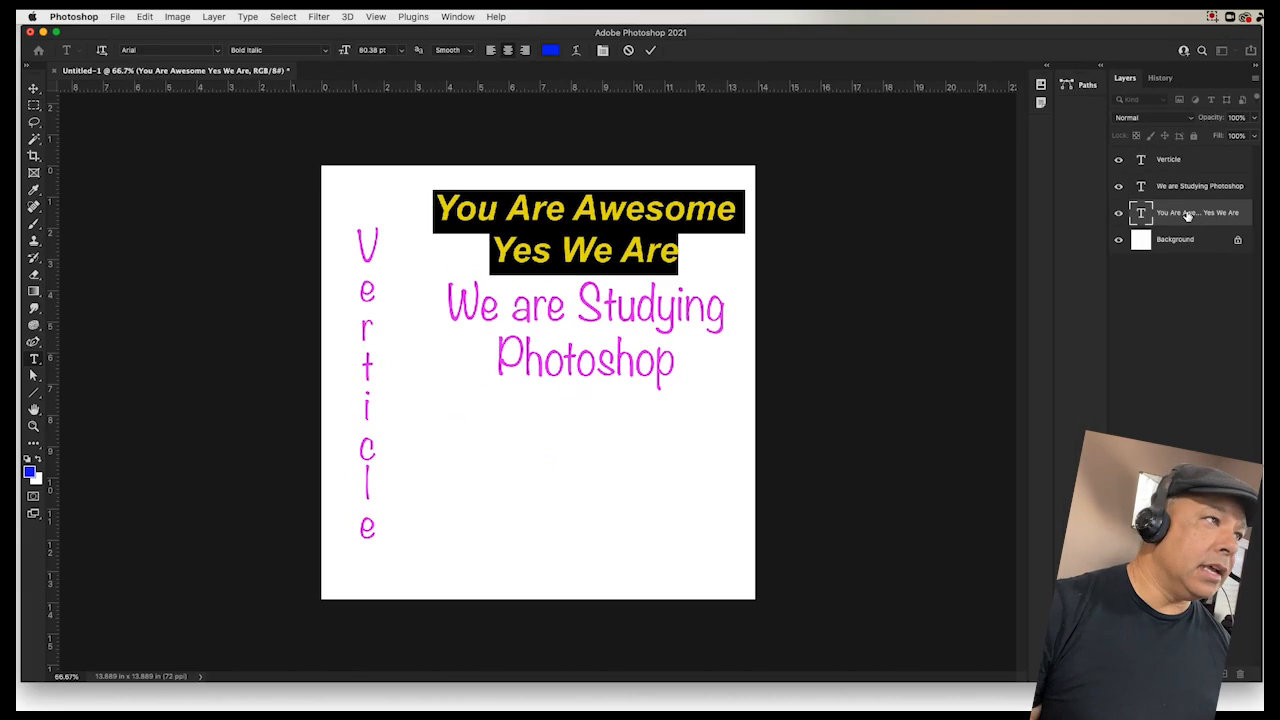
pyautogui.click(632, 250)
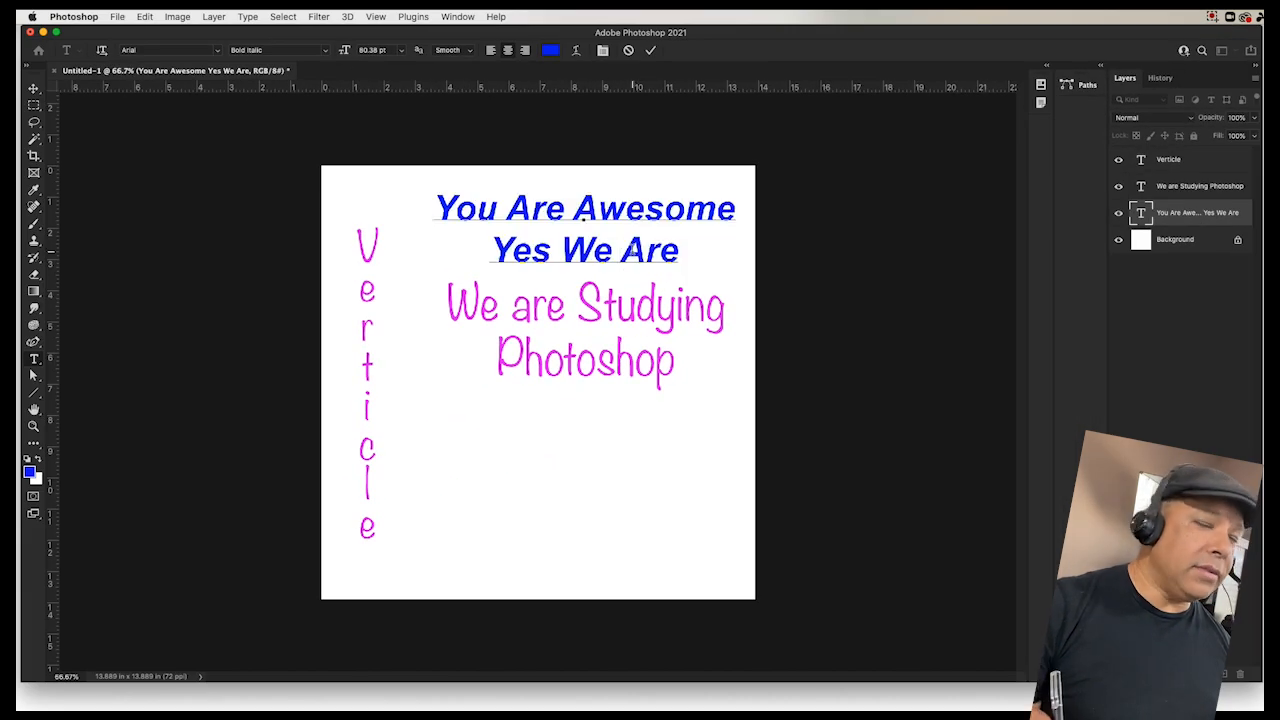
# Recolor the line "Yes We Are" to dark green #1f6509.
pyautogui.moveTo(490, 254); pyautogui.dragTo(694, 257)
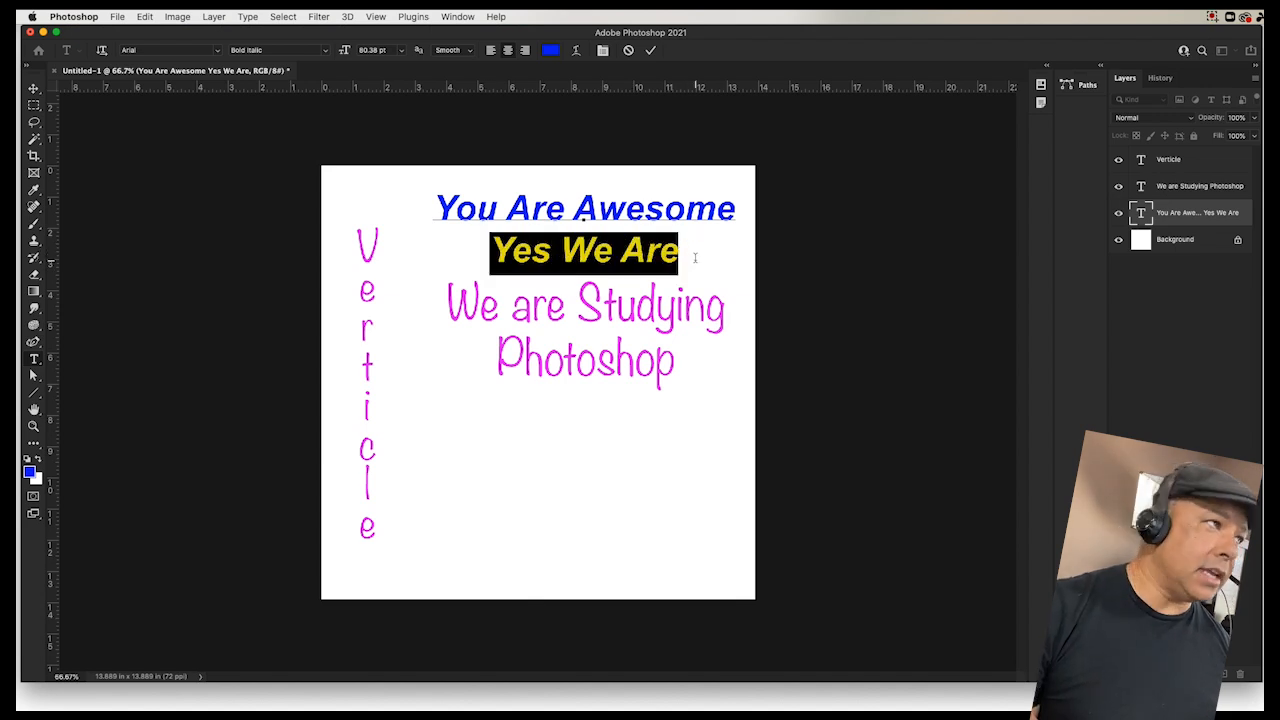
pyautogui.click(551, 50)
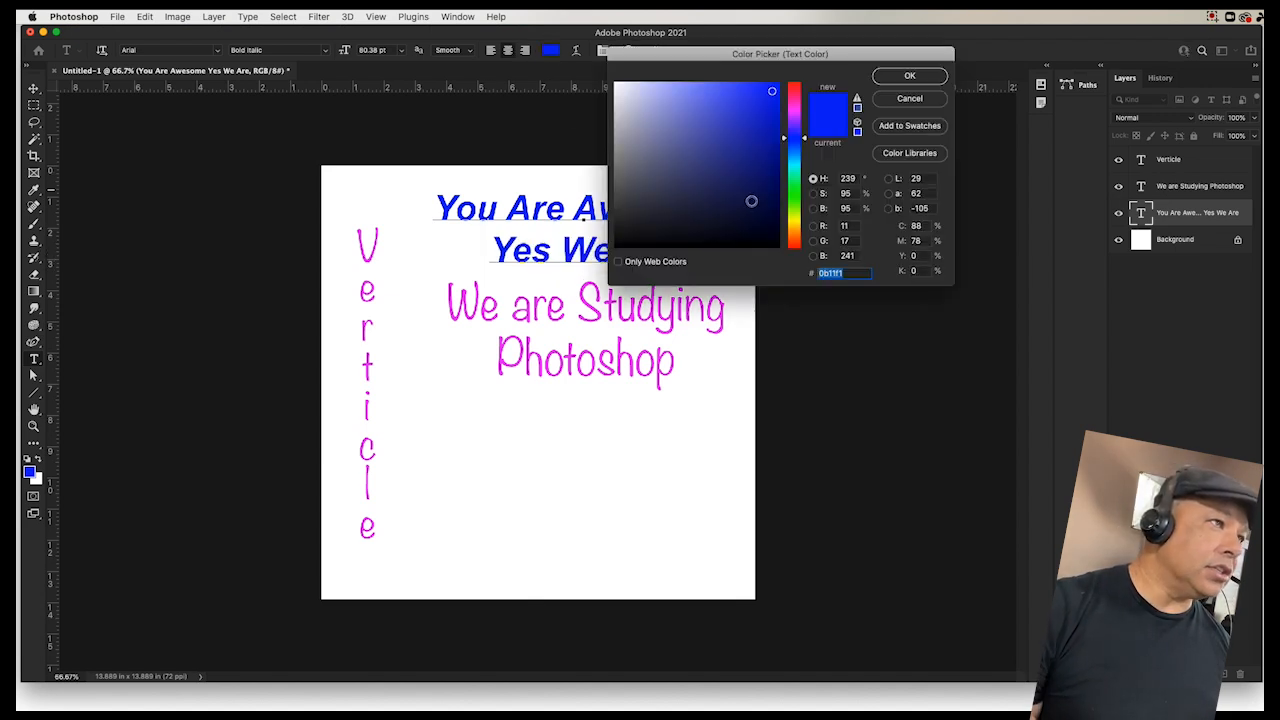
pyautogui.click(793, 199)
pyautogui.click(757, 206)
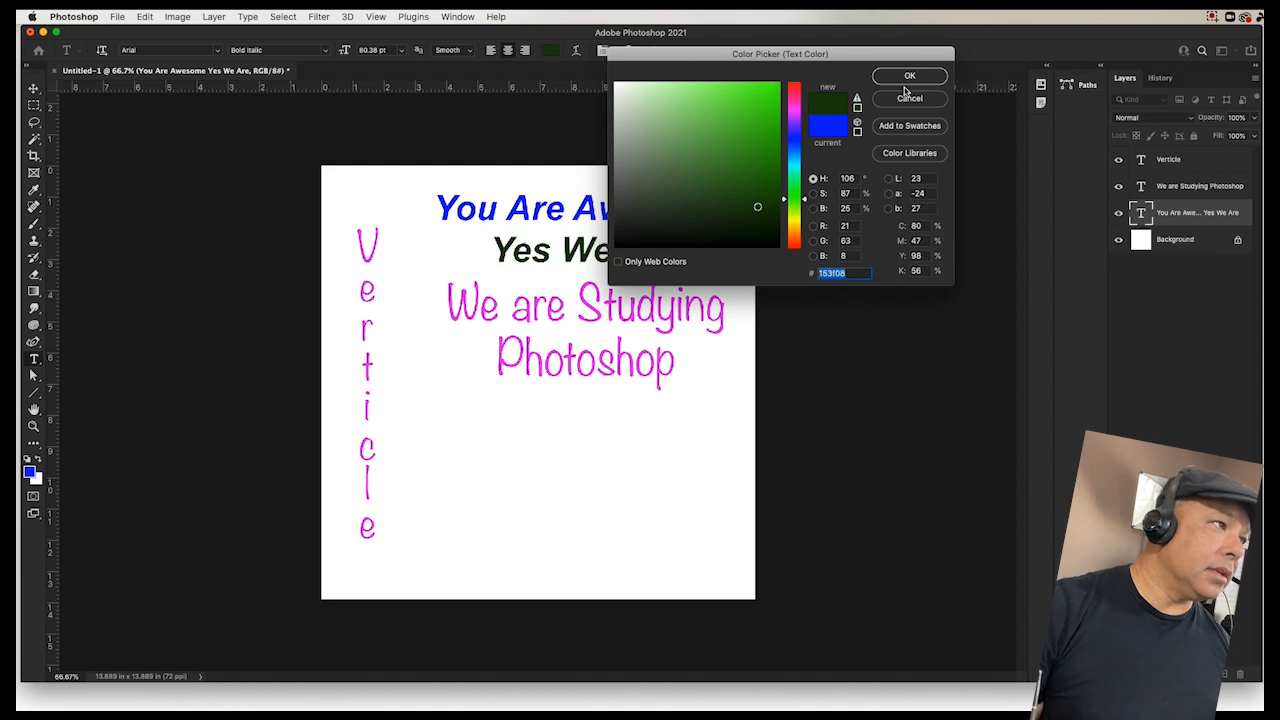
pyautogui.click(764, 181)
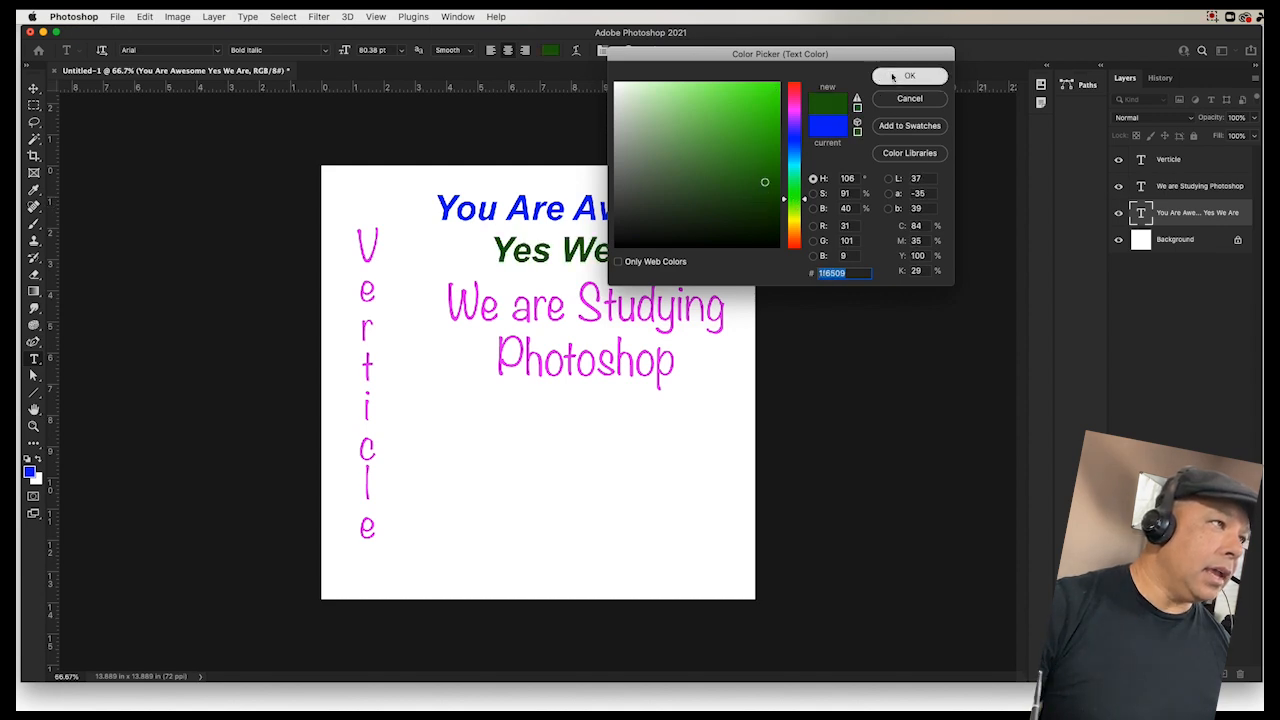
pyautogui.click(893, 77)
# Change the font of the line "Yes We Are" to Impact.
pyautogui.click(216, 53)
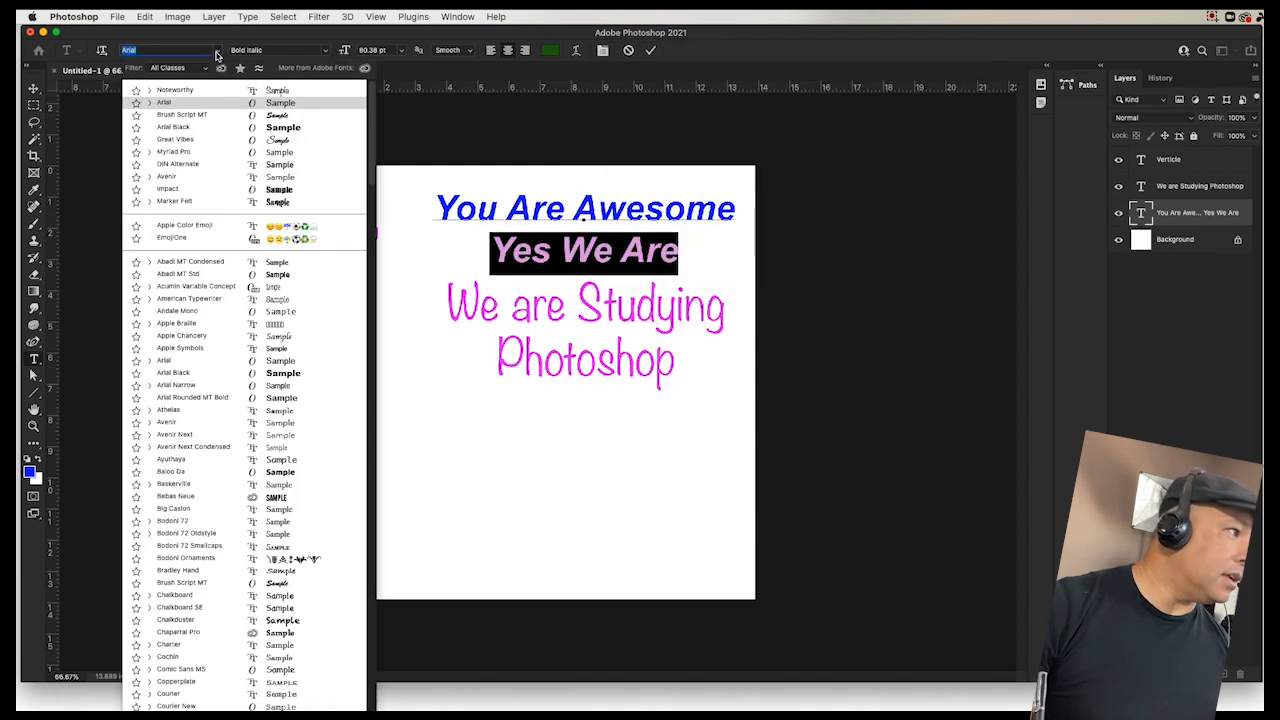
pyautogui.click(182, 191)
pyautogui.click(556, 252)
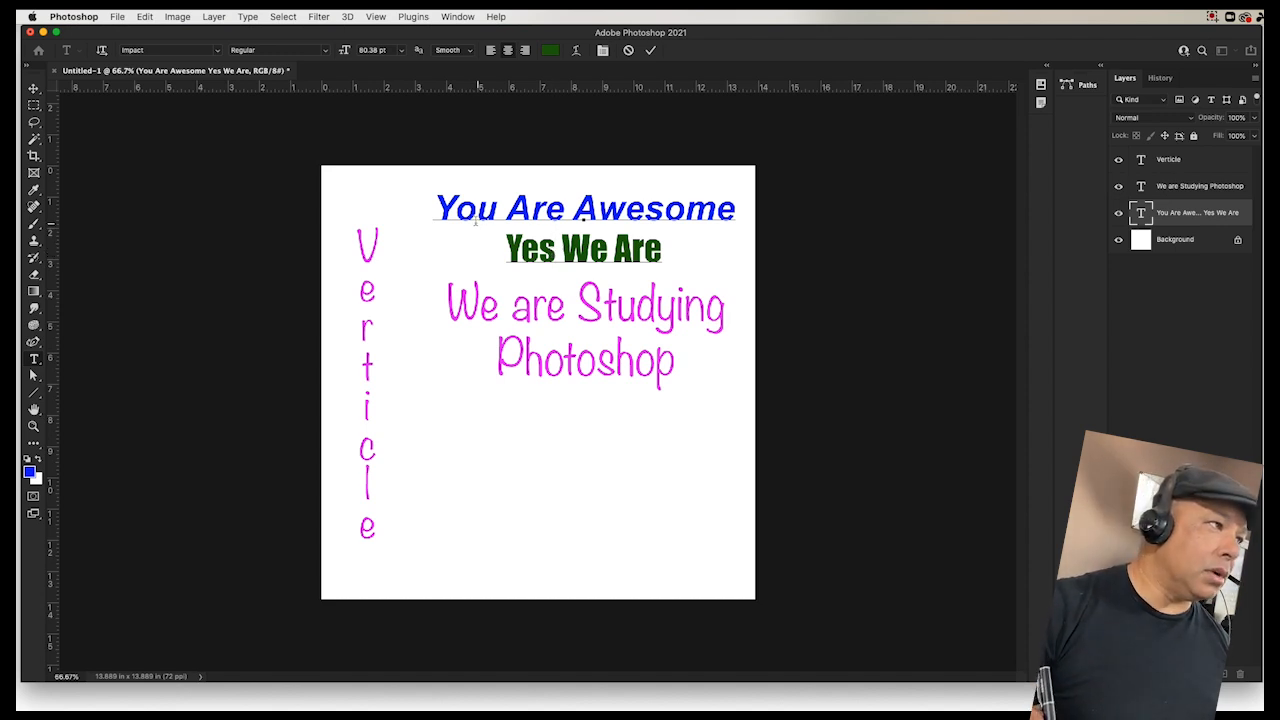
# Add a space and an exclamation mark after "Yes We Are" and move the whole text block slightly upward.
pyautogui.click(665, 252)
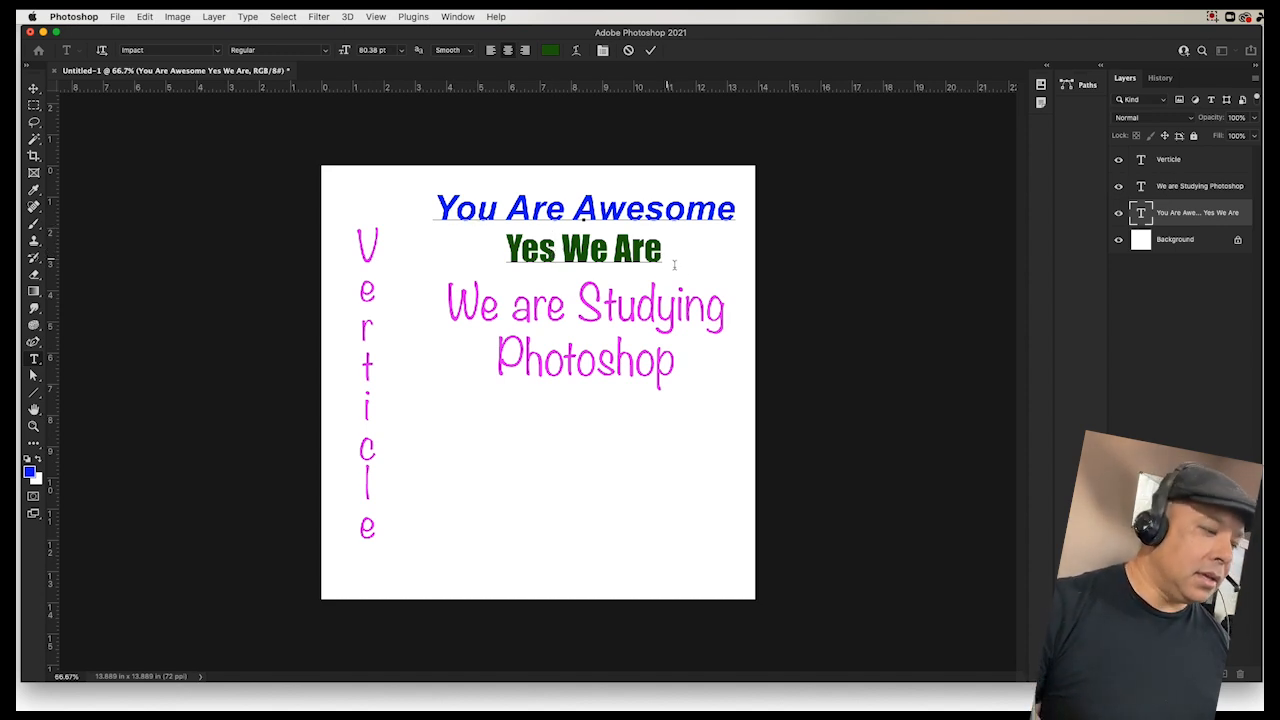
pyautogui.write('1')
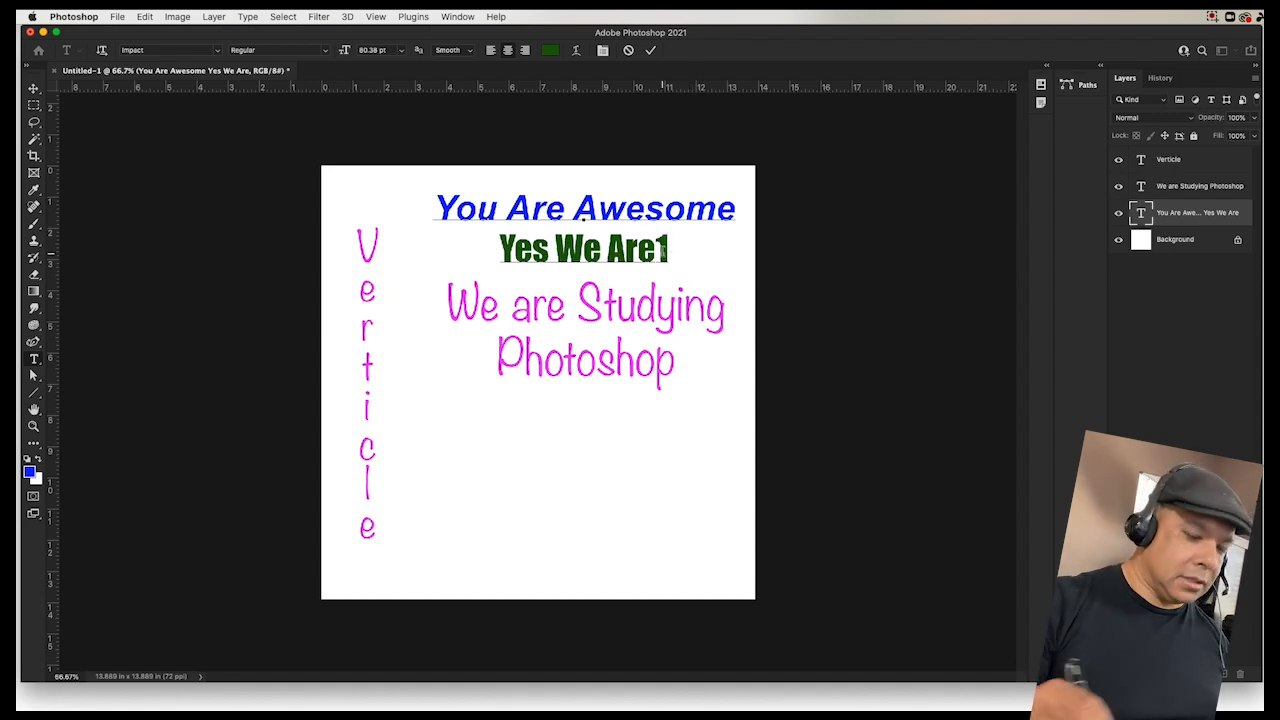
pyautogui.press('BackSpace')
pyautogui.write('!')
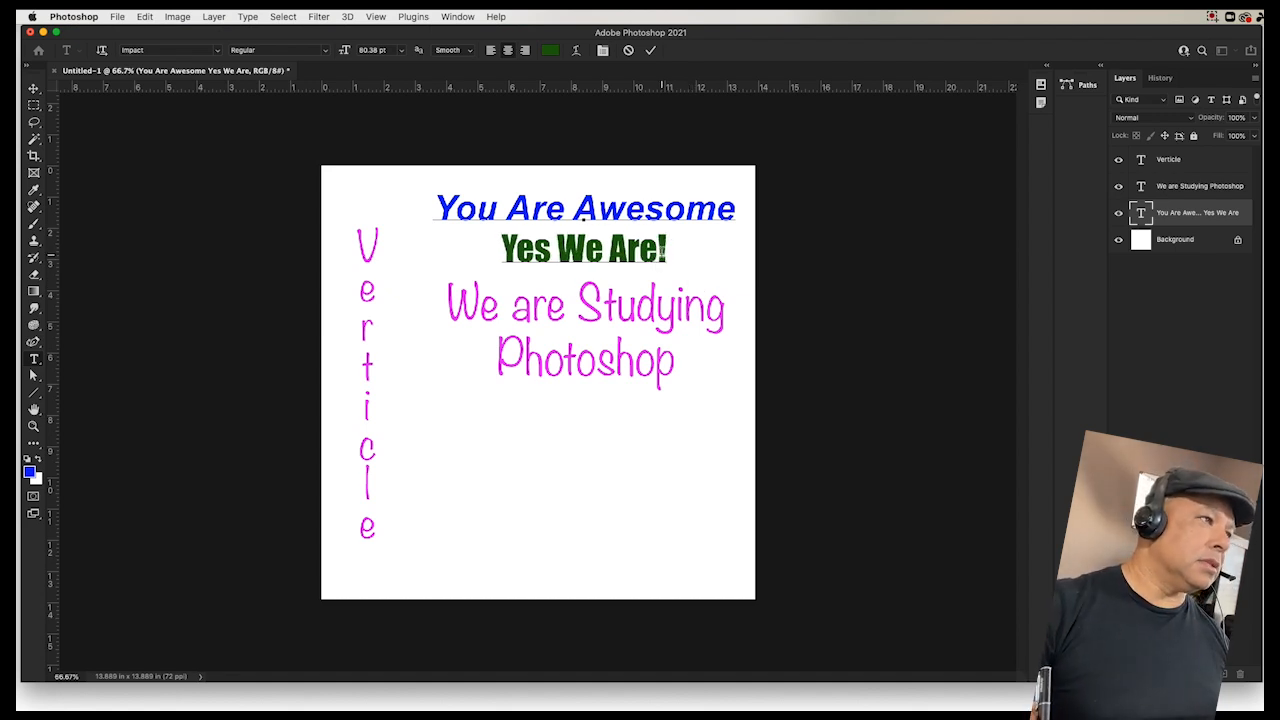
pyautogui.press('Left')
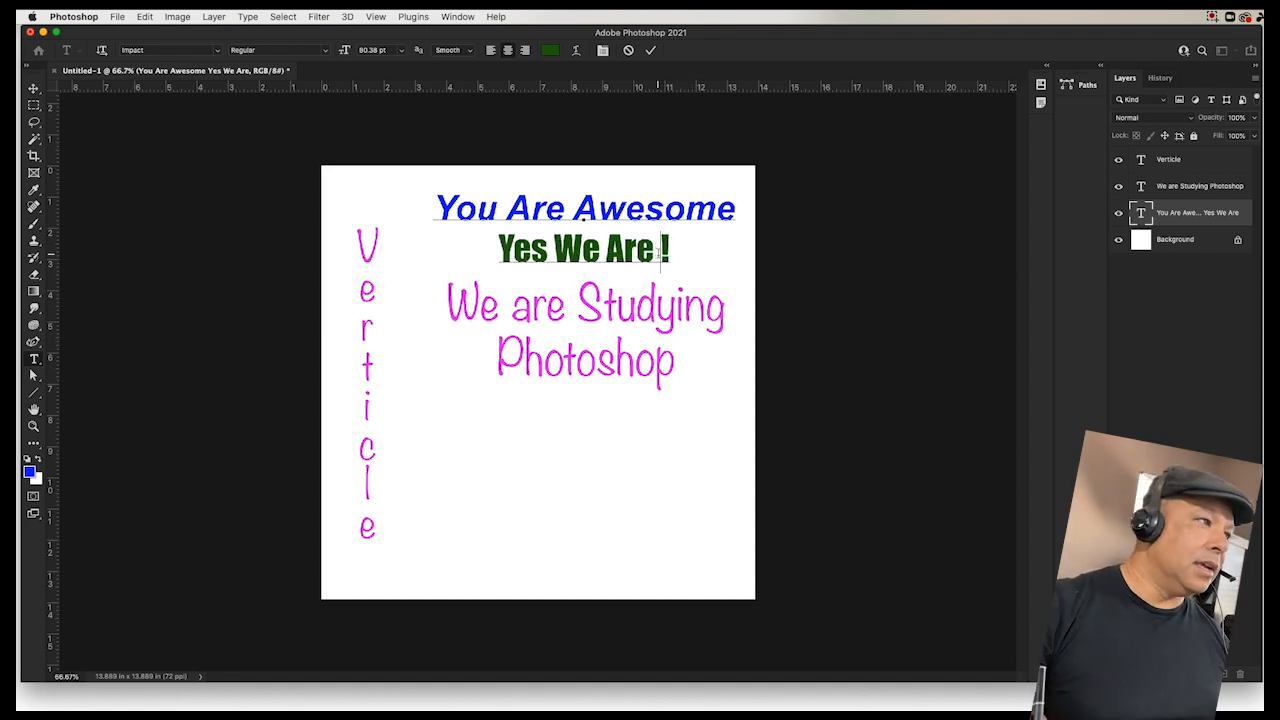
pyautogui.moveTo(571, 393)
pyautogui.mouseDown()
pyautogui.moveTo(570, 410)
pyautogui.moveTo(571, 386)
pyautogui.mouseUp()
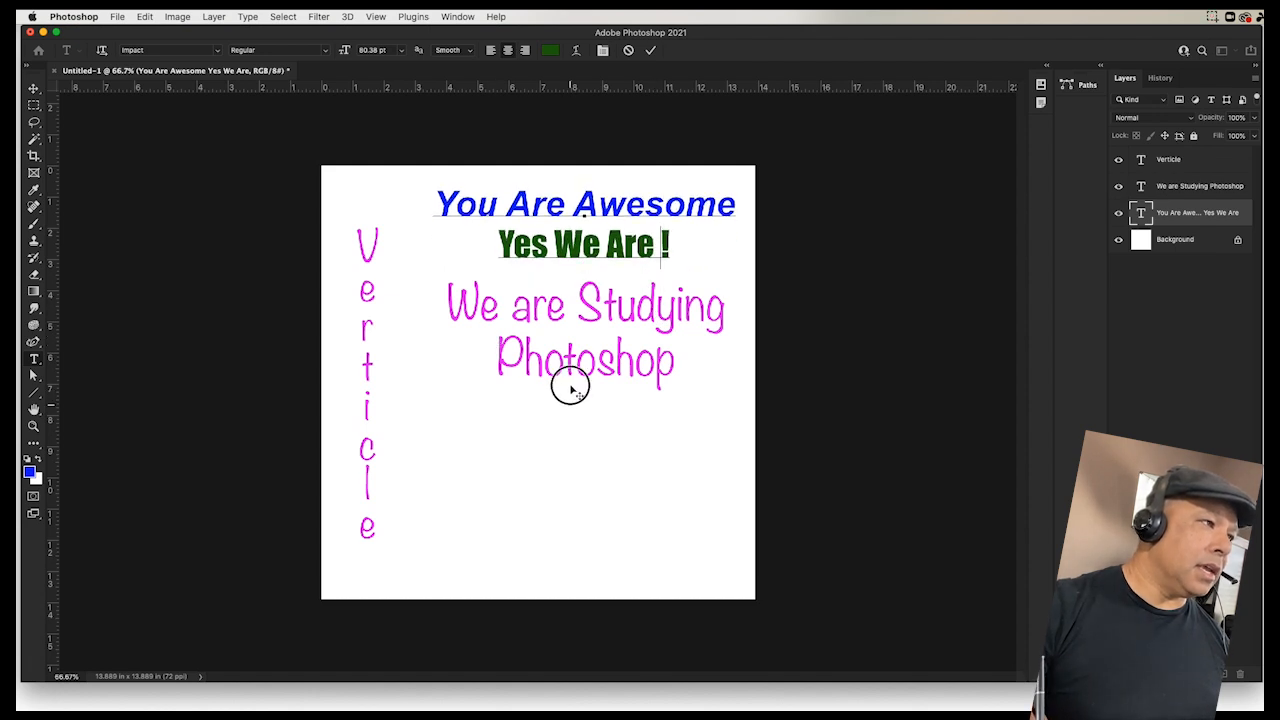
# Set the word "Photoshop" in Abadi MT Std and enlarge it to about the width of "We are Studying" above it.
pyautogui.click(1180, 193)
pyautogui.moveTo(498, 358); pyautogui.dragTo(690, 363)
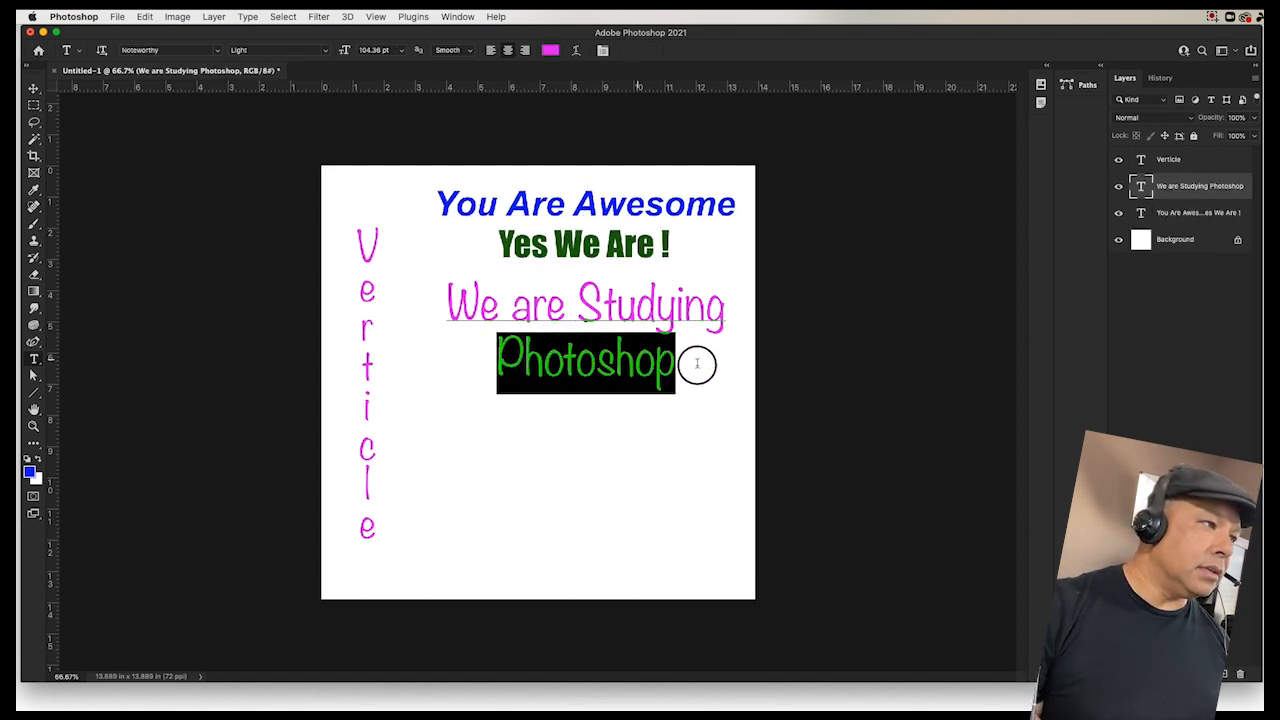
pyautogui.click(216, 51)
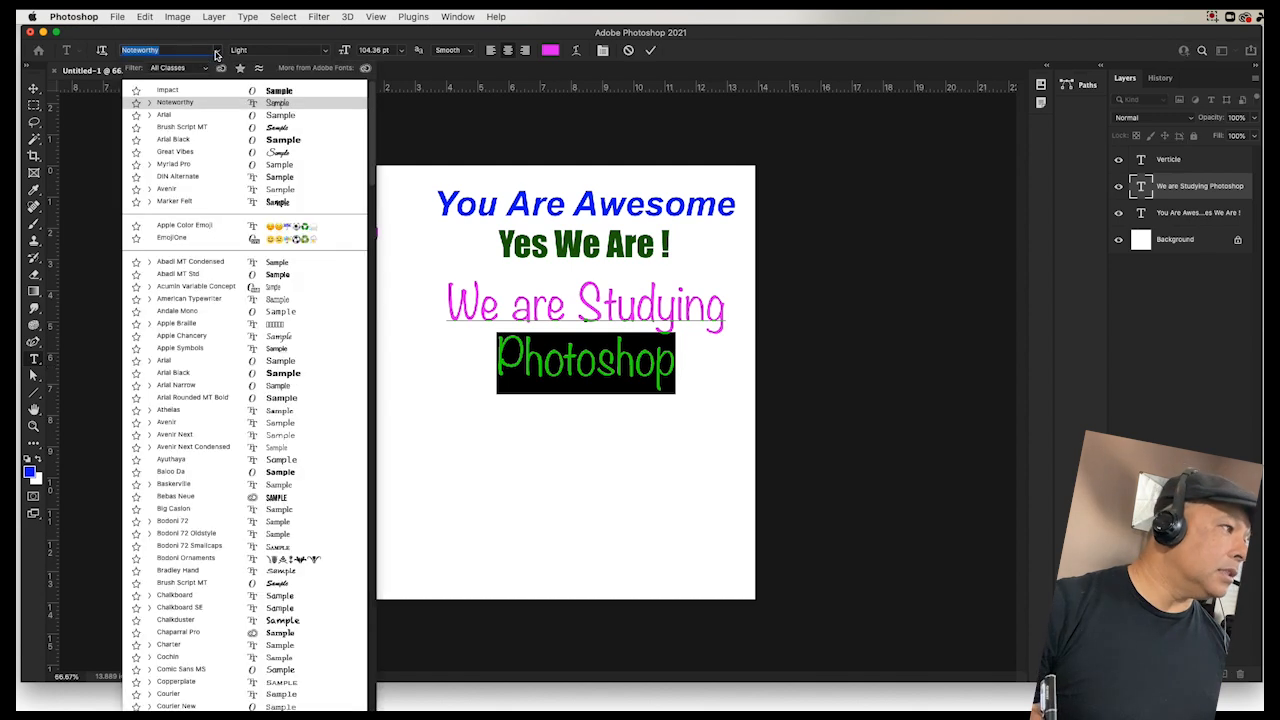
pyautogui.click(181, 278)
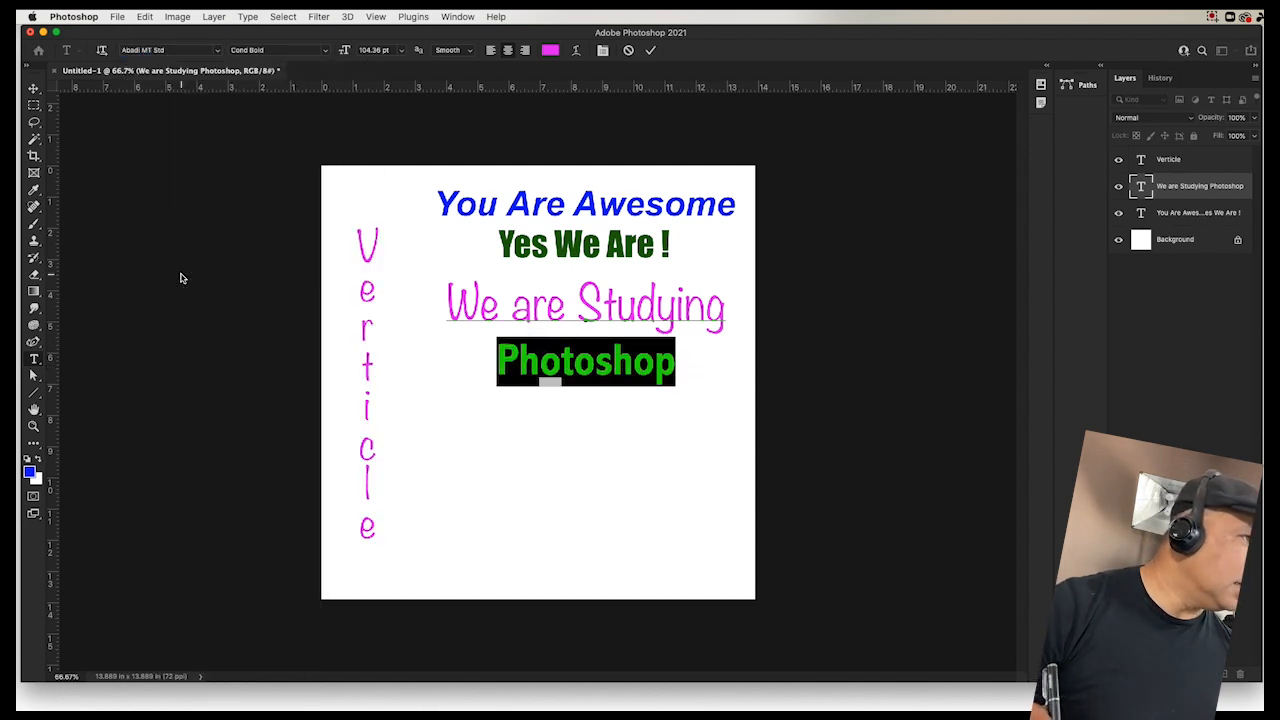
pyautogui.moveTo(343, 50); pyautogui.dragTo(381, 50)
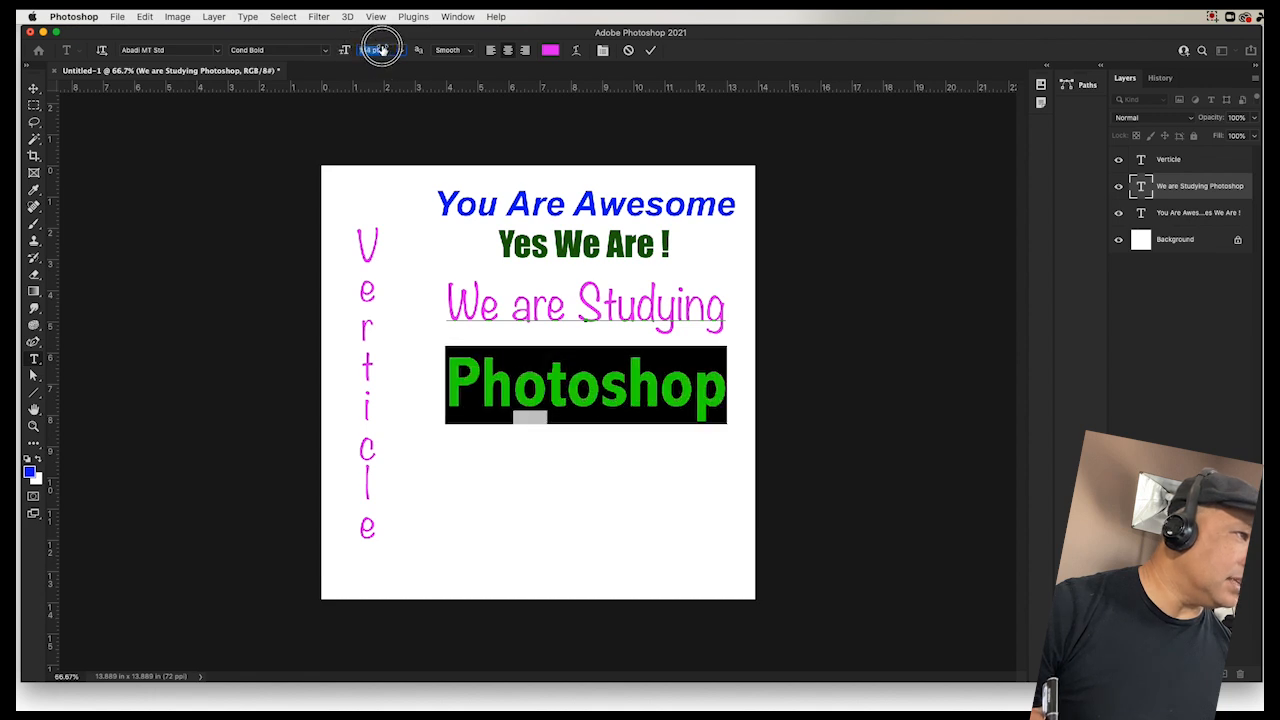
pyautogui.click(599, 390)
pyautogui.moveTo(447, 300); pyautogui.dragTo(748, 405)
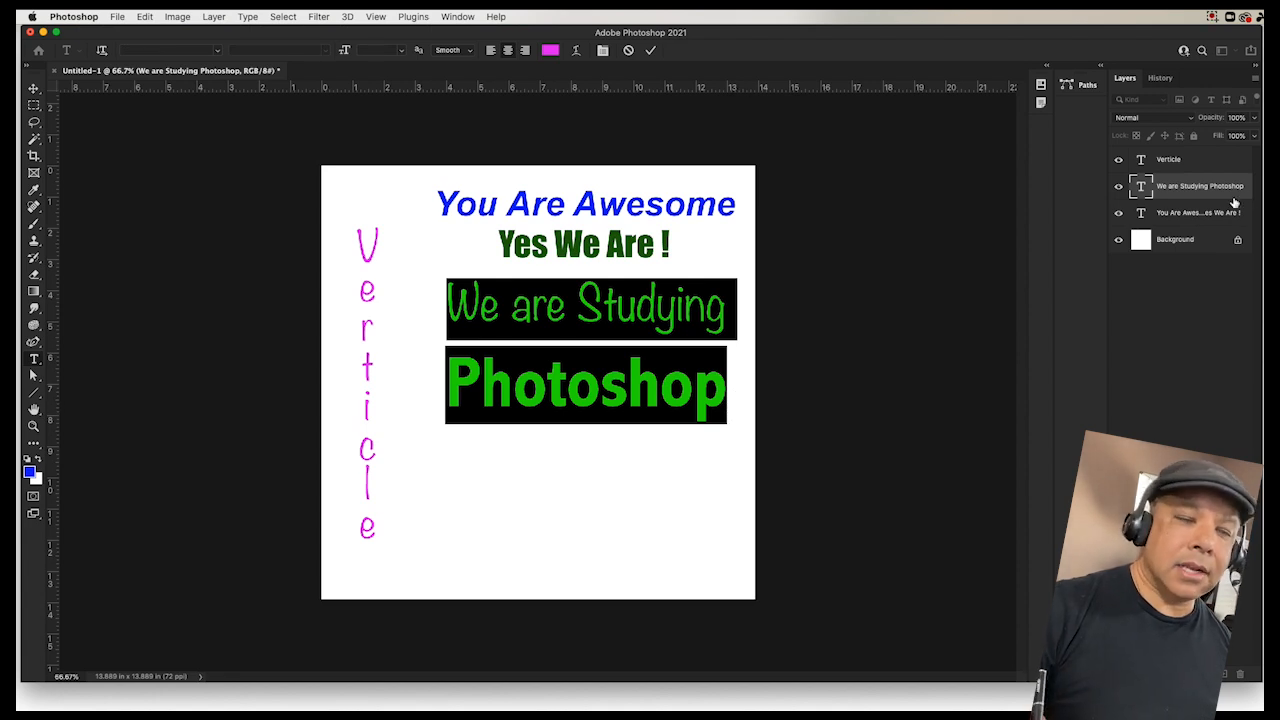
pyautogui.click(677, 318)
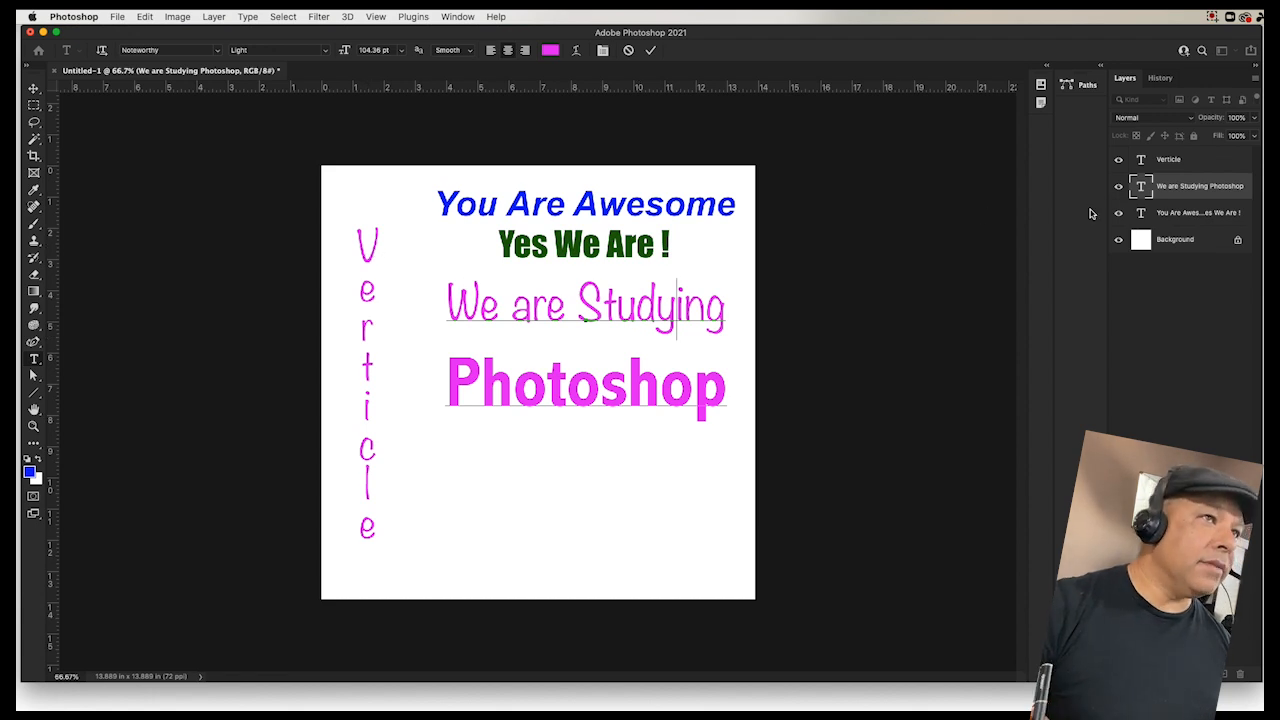
# Replace the vertical text "Verticle" with "AWESOME!!" using the Vertical Type tool.
pyautogui.click(1172, 163)
pyautogui.moveTo(36, 362); pyautogui.dragTo(85, 372)
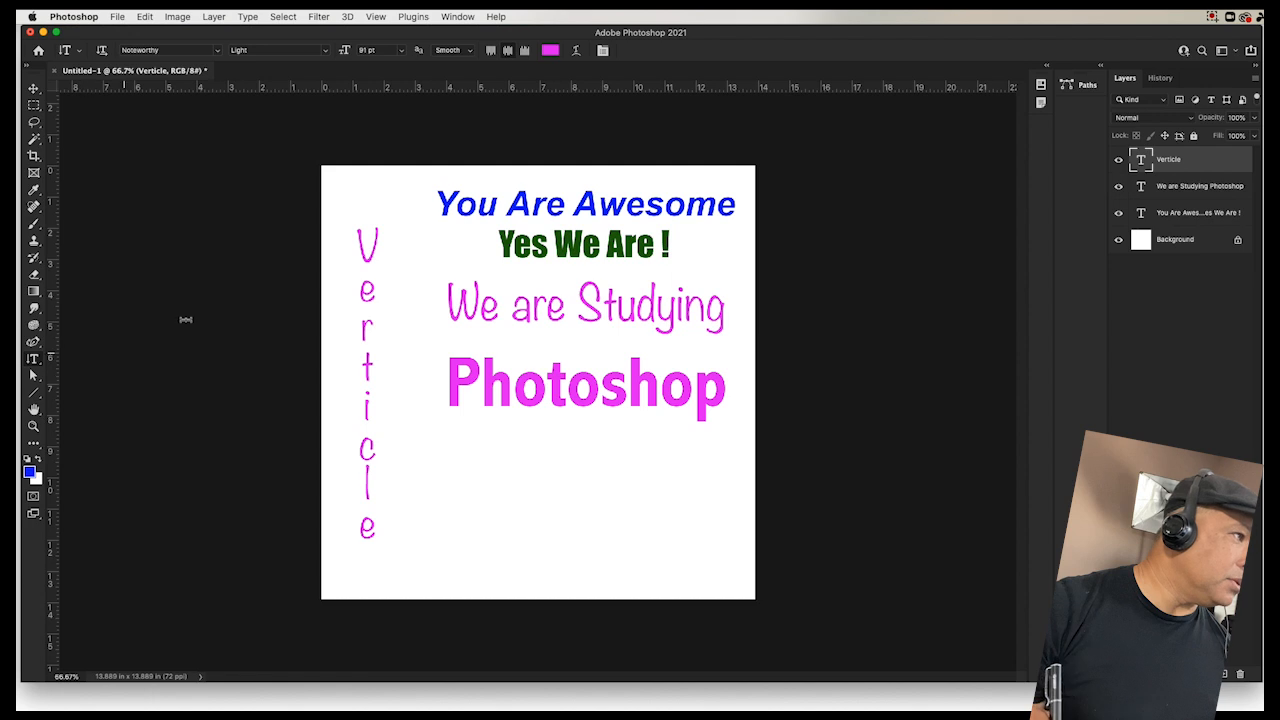
pyautogui.moveTo(366, 224); pyautogui.dragTo(367, 533)
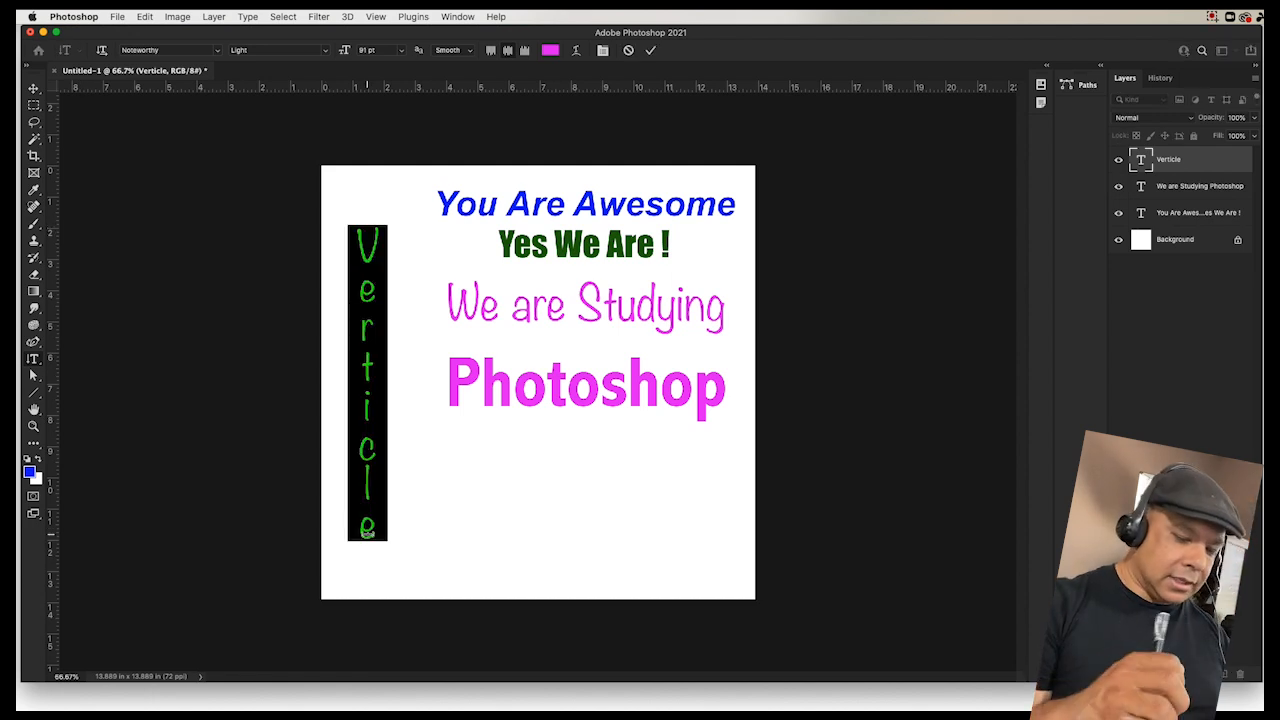
pyautogui.write('AWE')
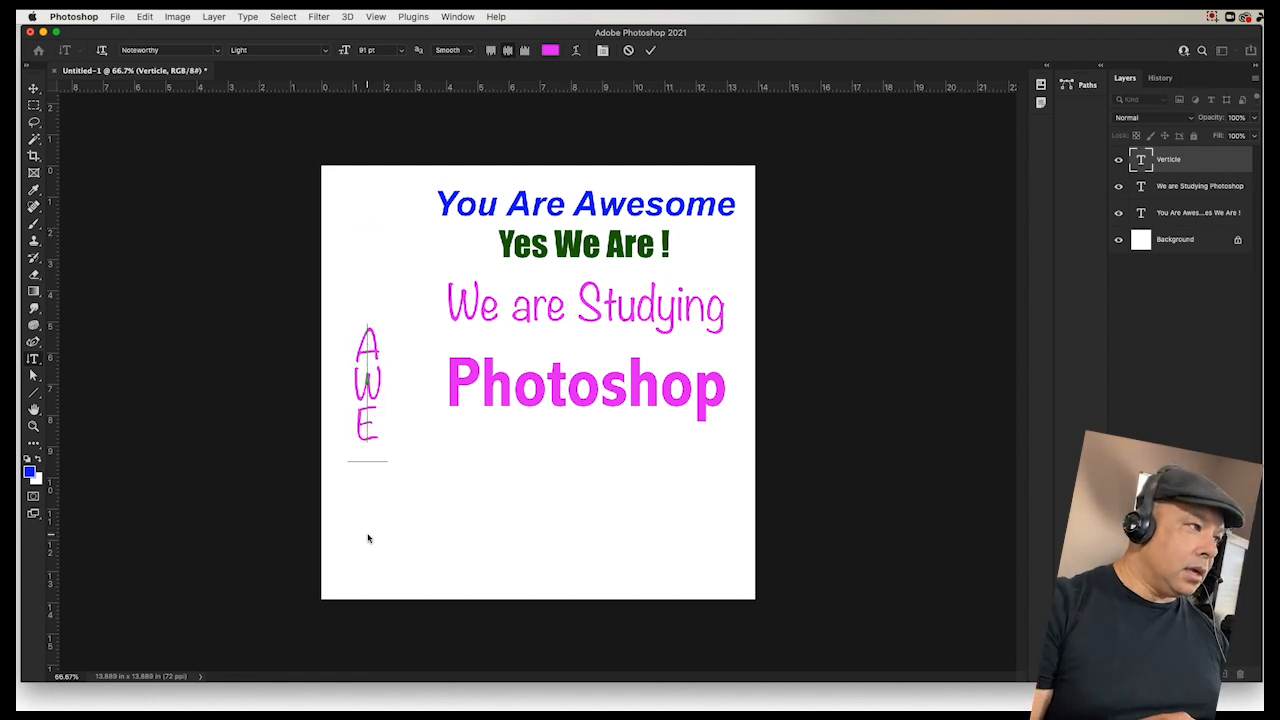
pyautogui.write('SOME!!')
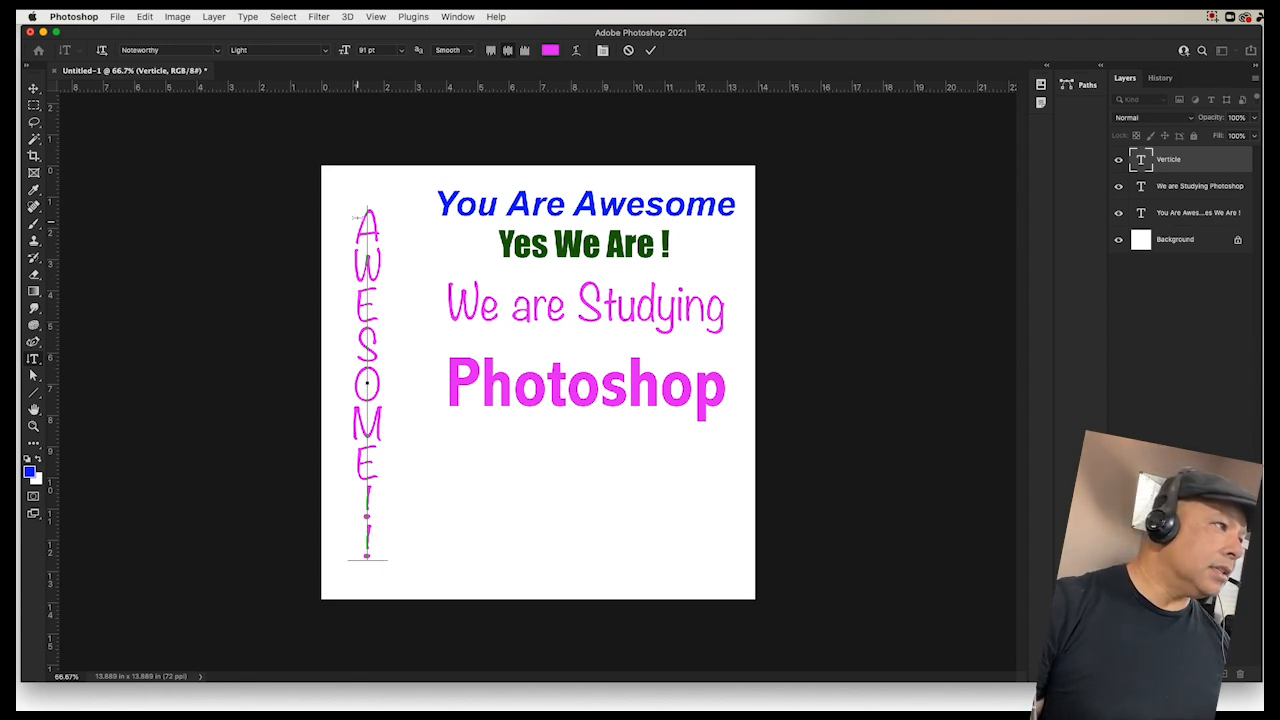
# Change the font of the vertical "AWESOME!!" text to Chalkboard.
pyautogui.moveTo(367, 212); pyautogui.dragTo(380, 562)
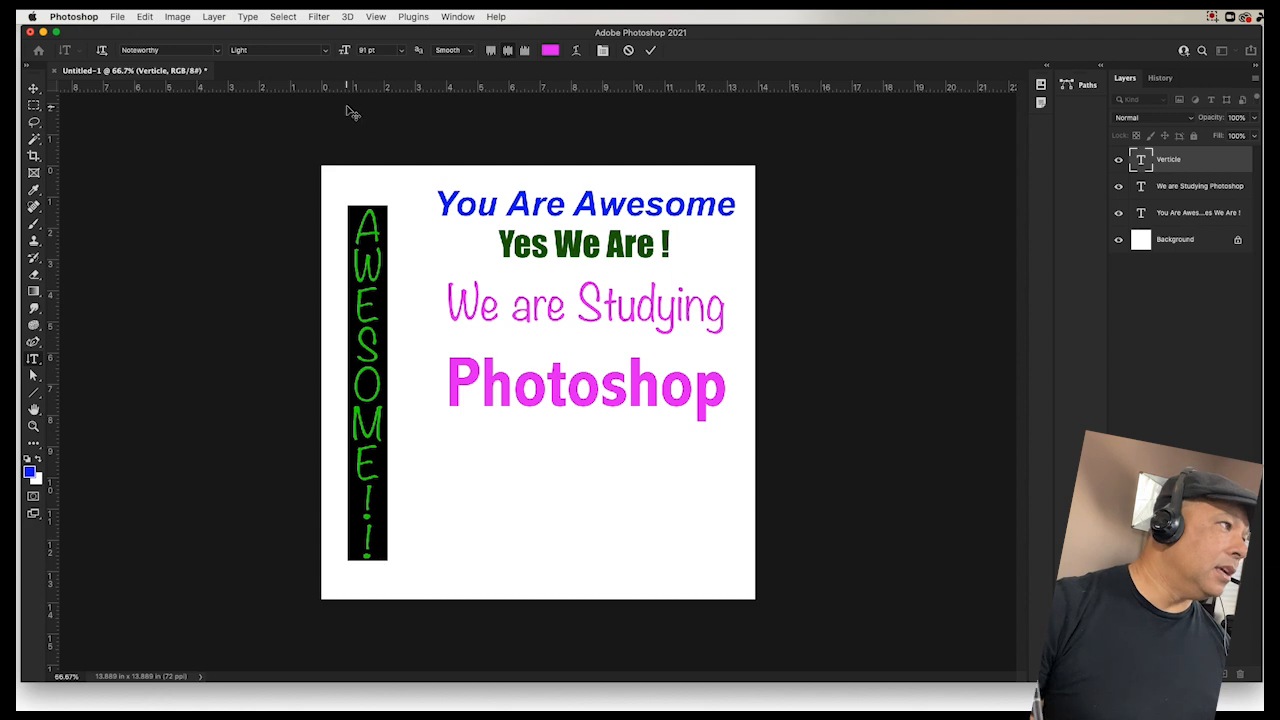
pyautogui.click(216, 51)
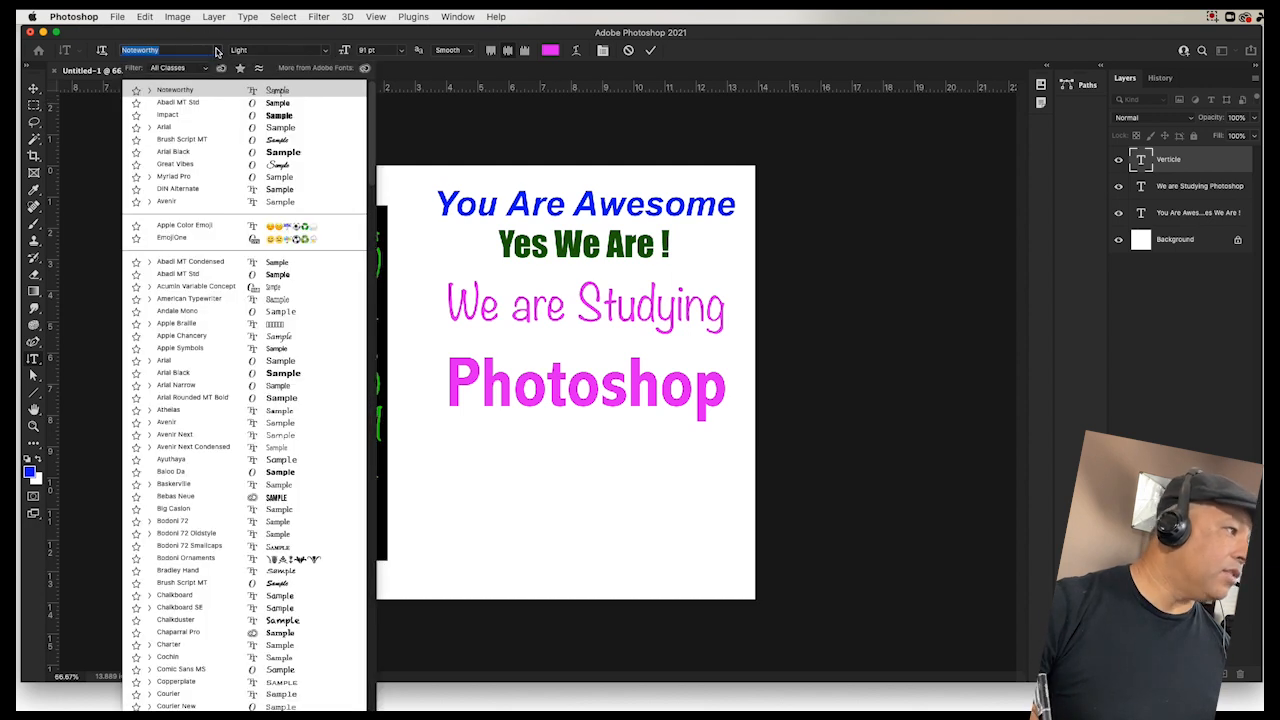
pyautogui.scroll(-3, 228, 510)
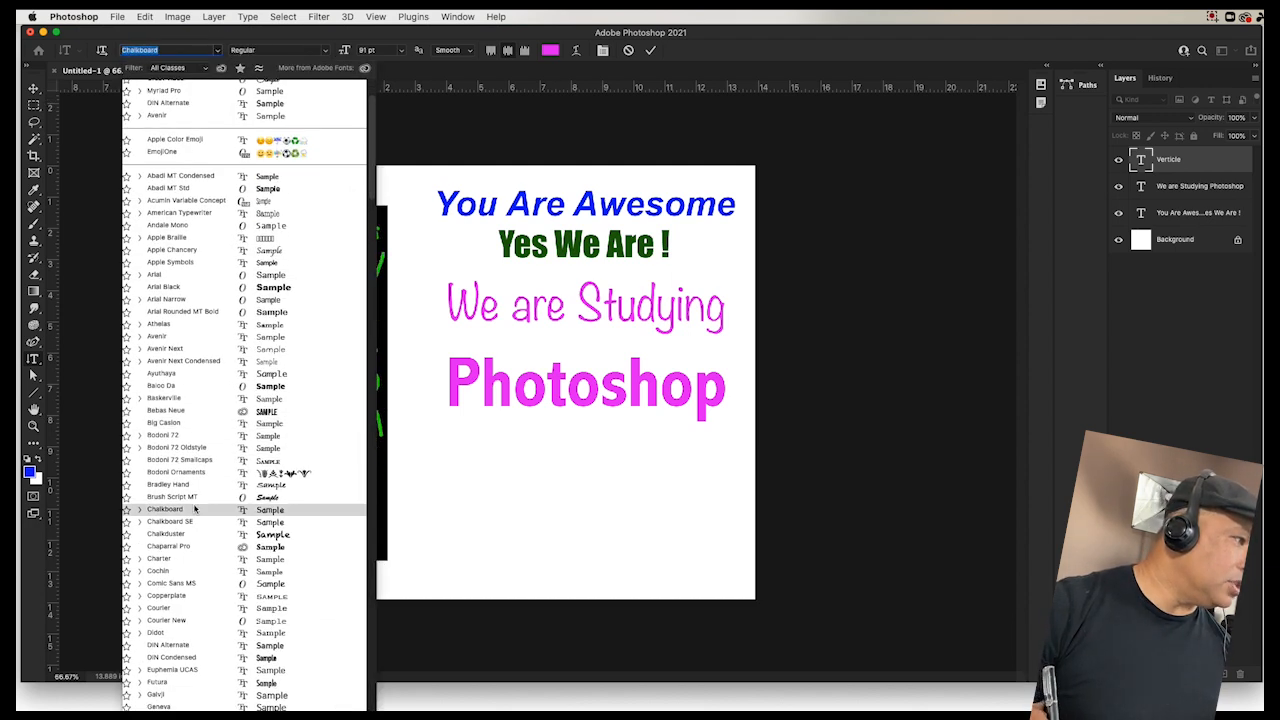
pyautogui.click(188, 508)
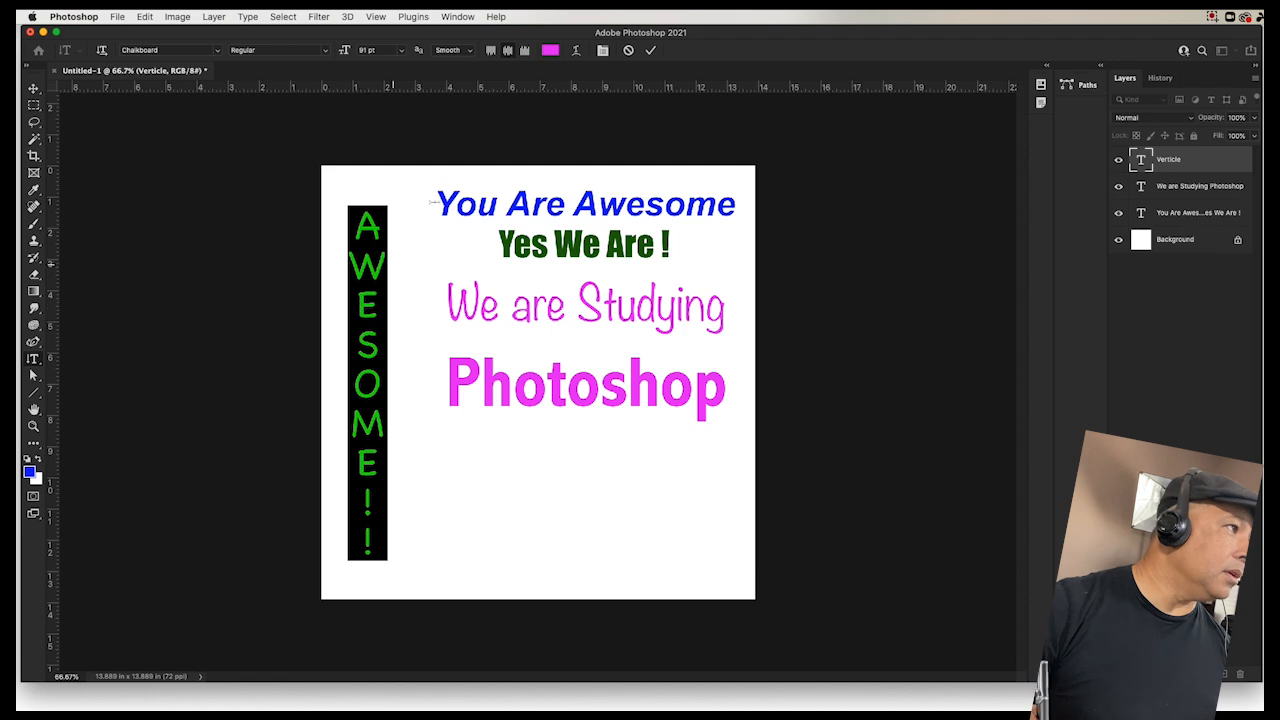
# Recolor the vertical "AWESOME!!" text to near-black #0d000e.
pyautogui.click(549, 52)
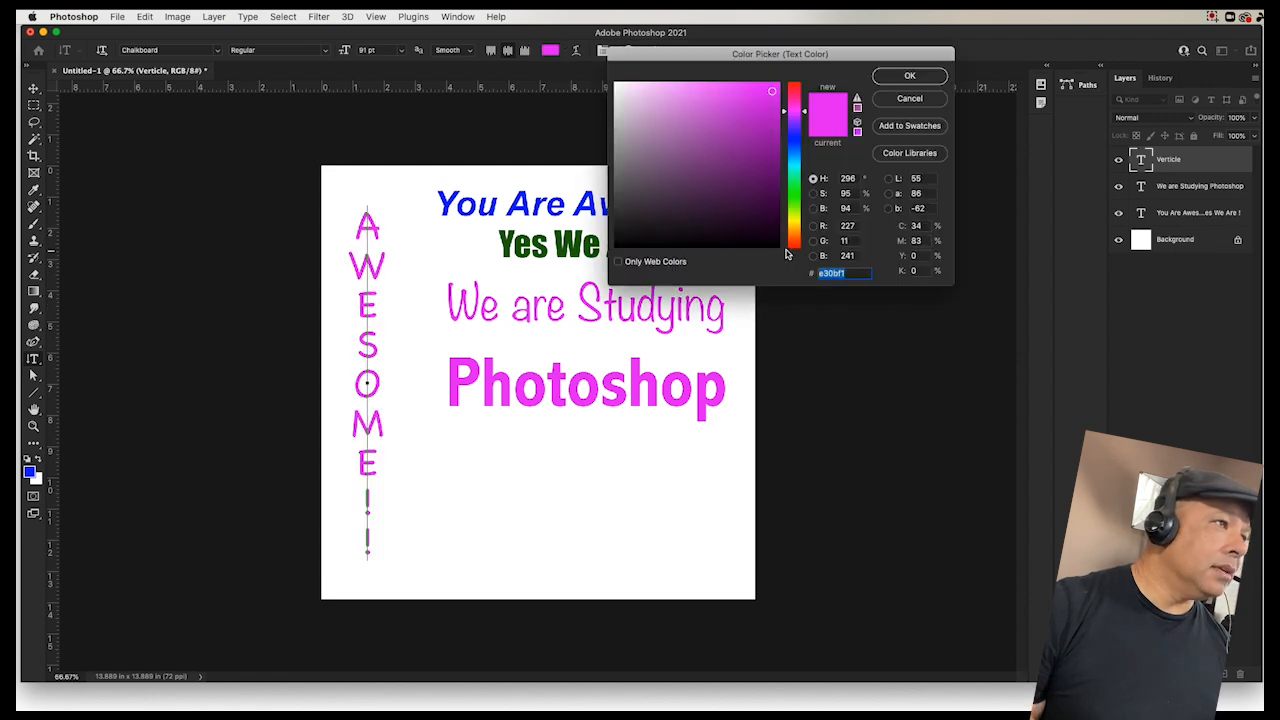
pyautogui.click(776, 239)
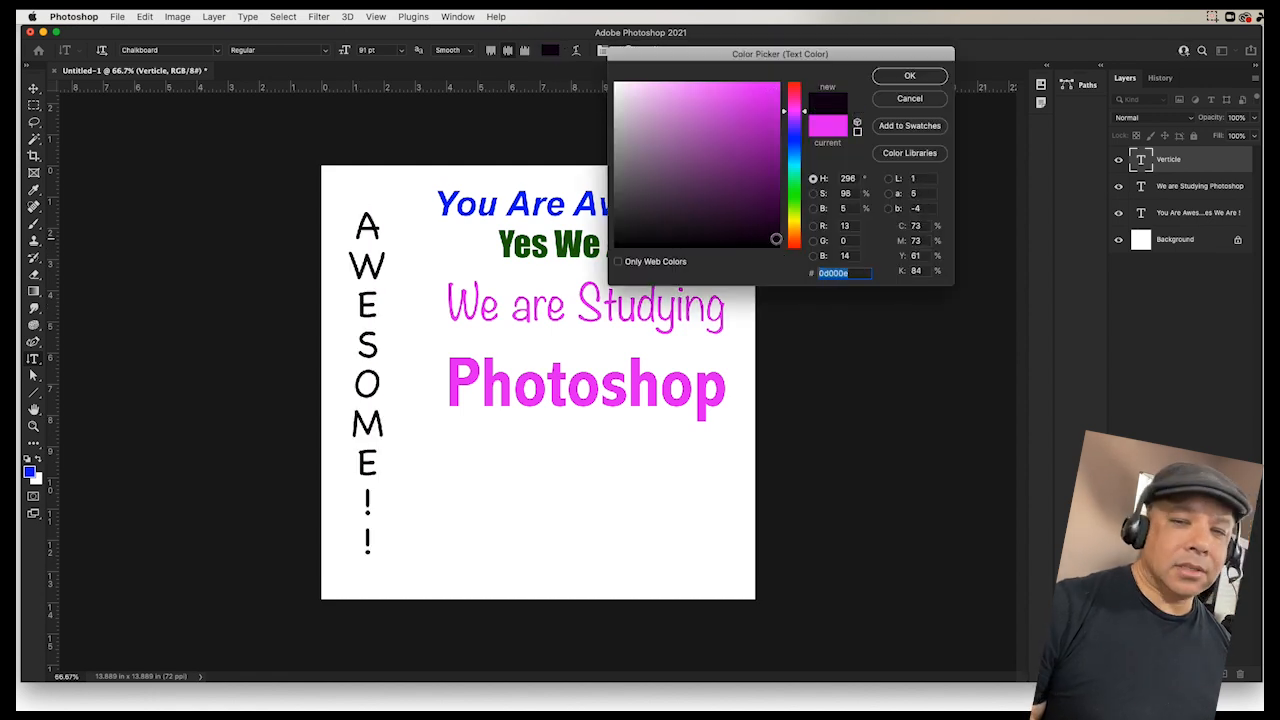
pyautogui.click(908, 77)
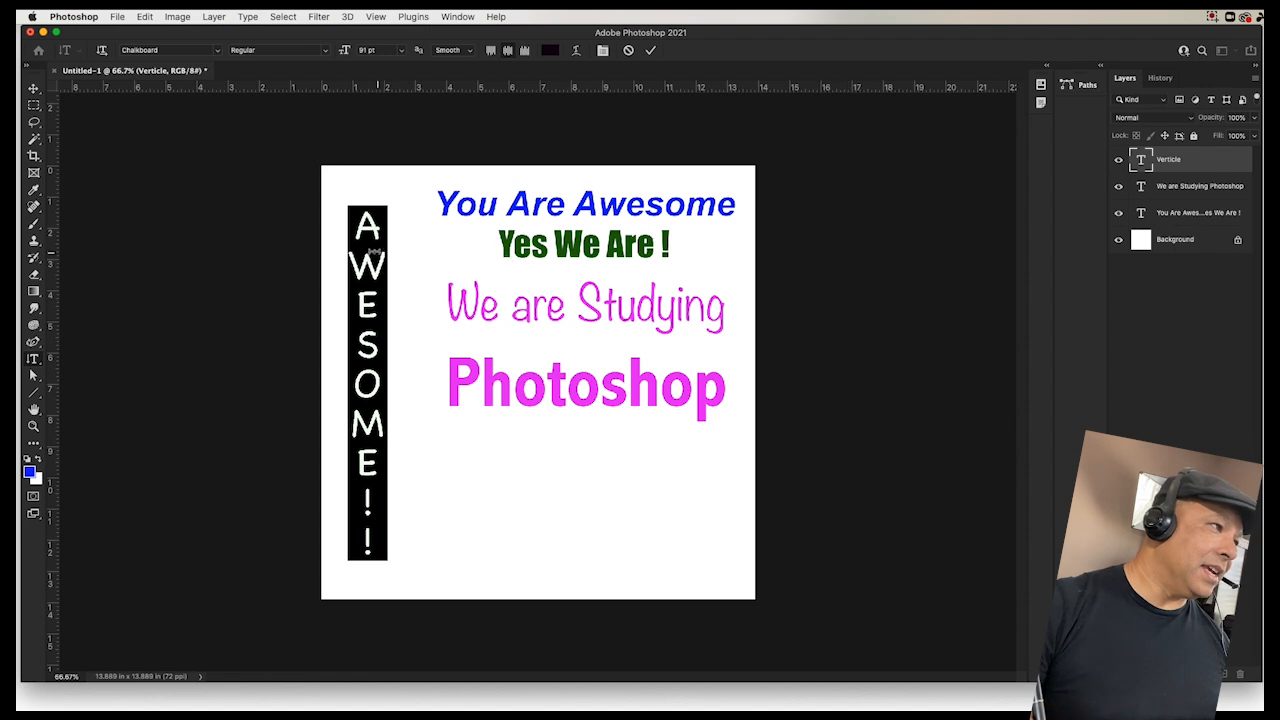
# Commit the vertical text edit and apply a Drop Shadow layer style to the "You Are Awesome Yes We Are !" text layer.
pyautogui.click(369, 250)
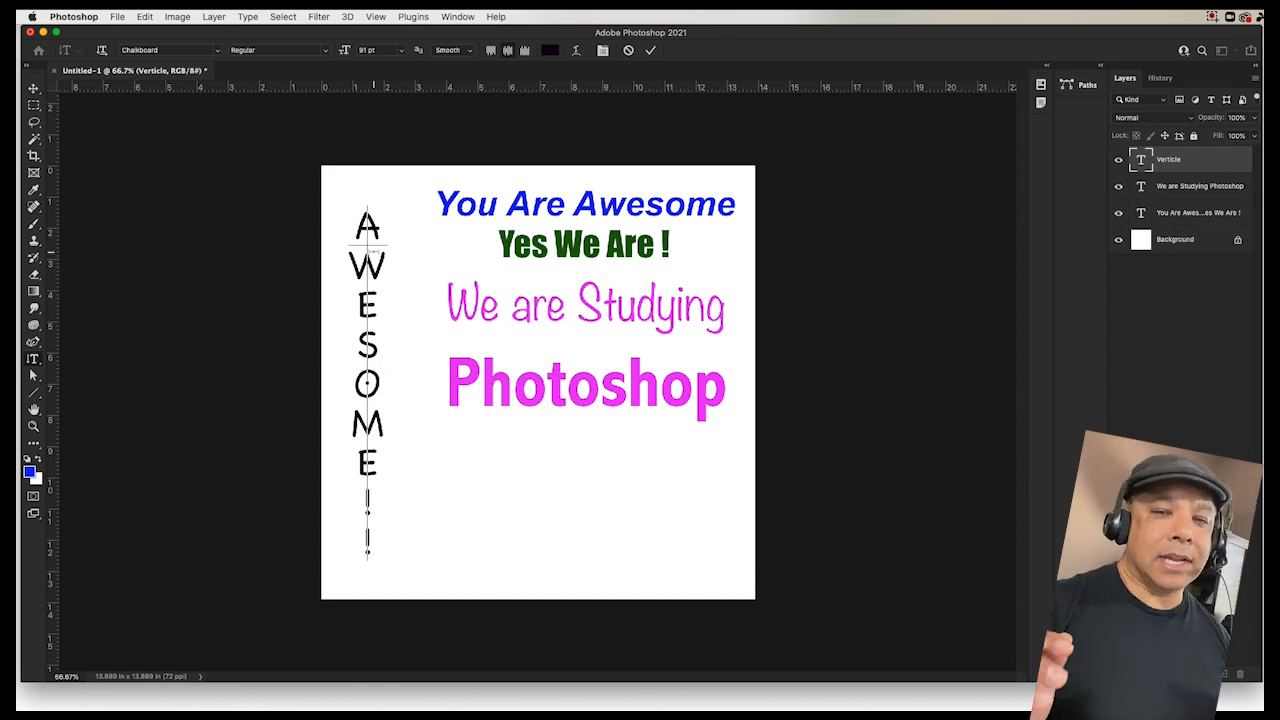
pyautogui.click(1170, 188)
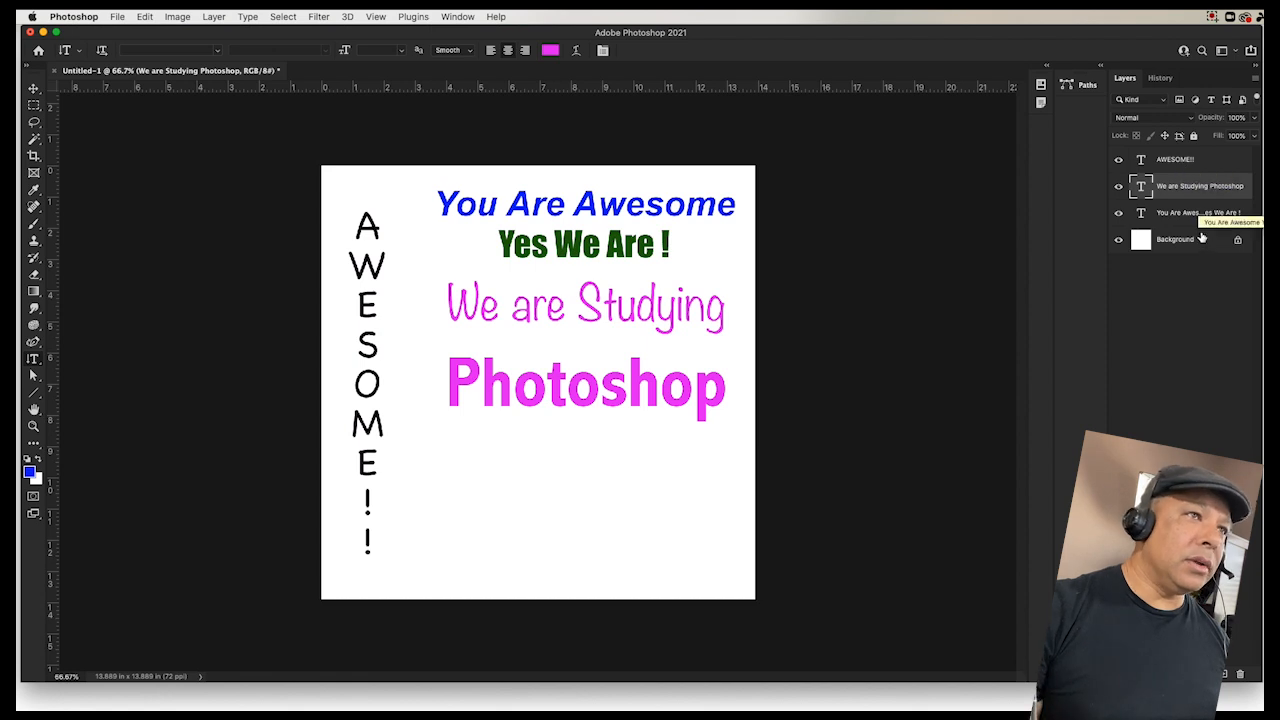
pyautogui.click(1183, 216)
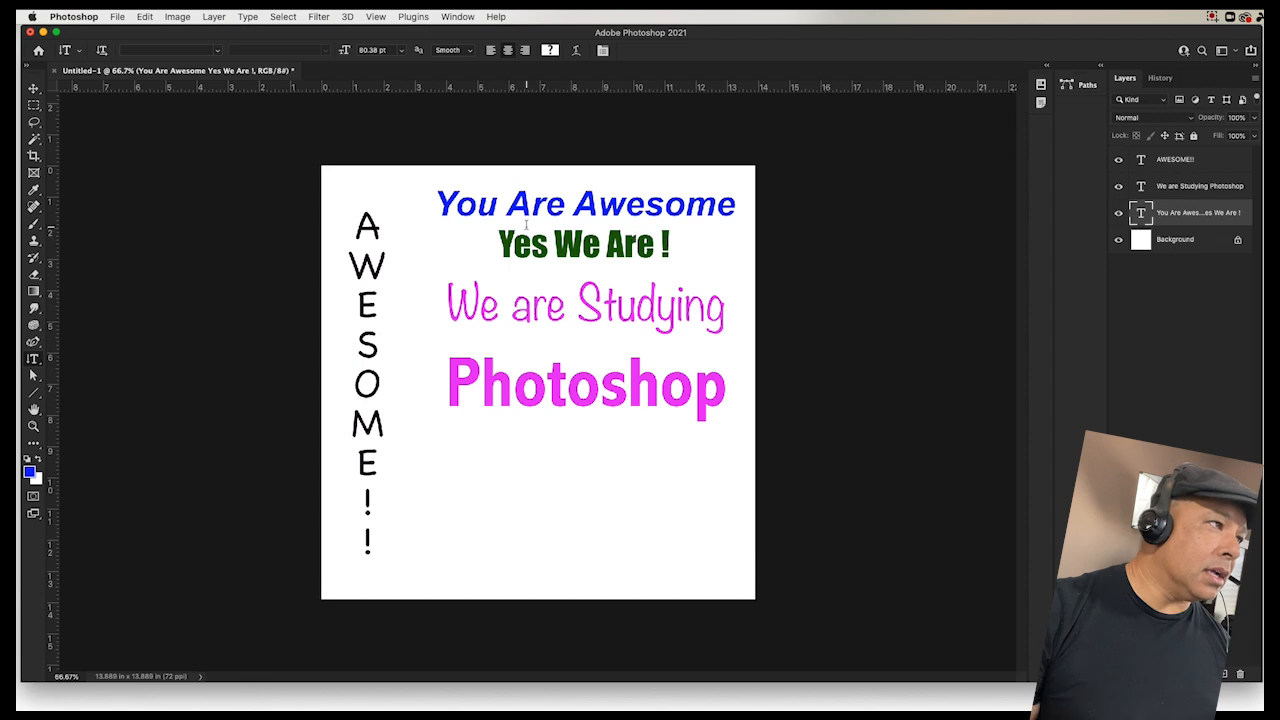
pyautogui.click(214, 16)
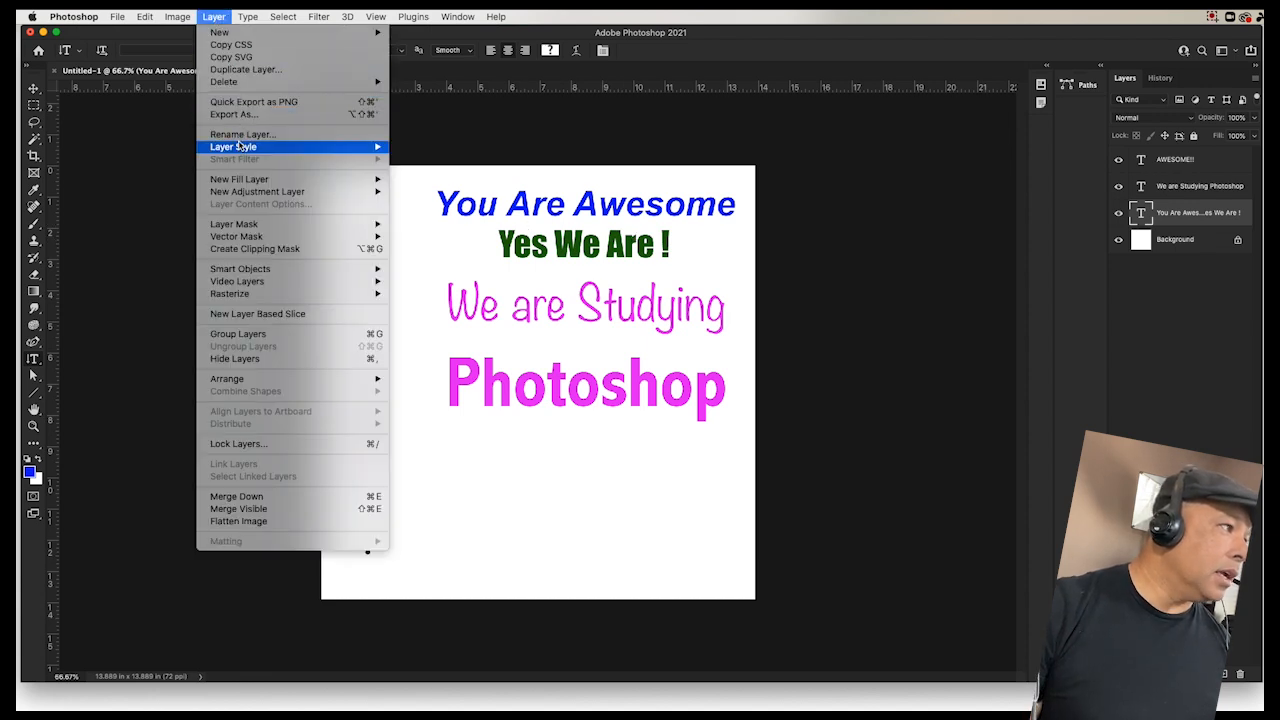
pyautogui.moveTo(243, 148)
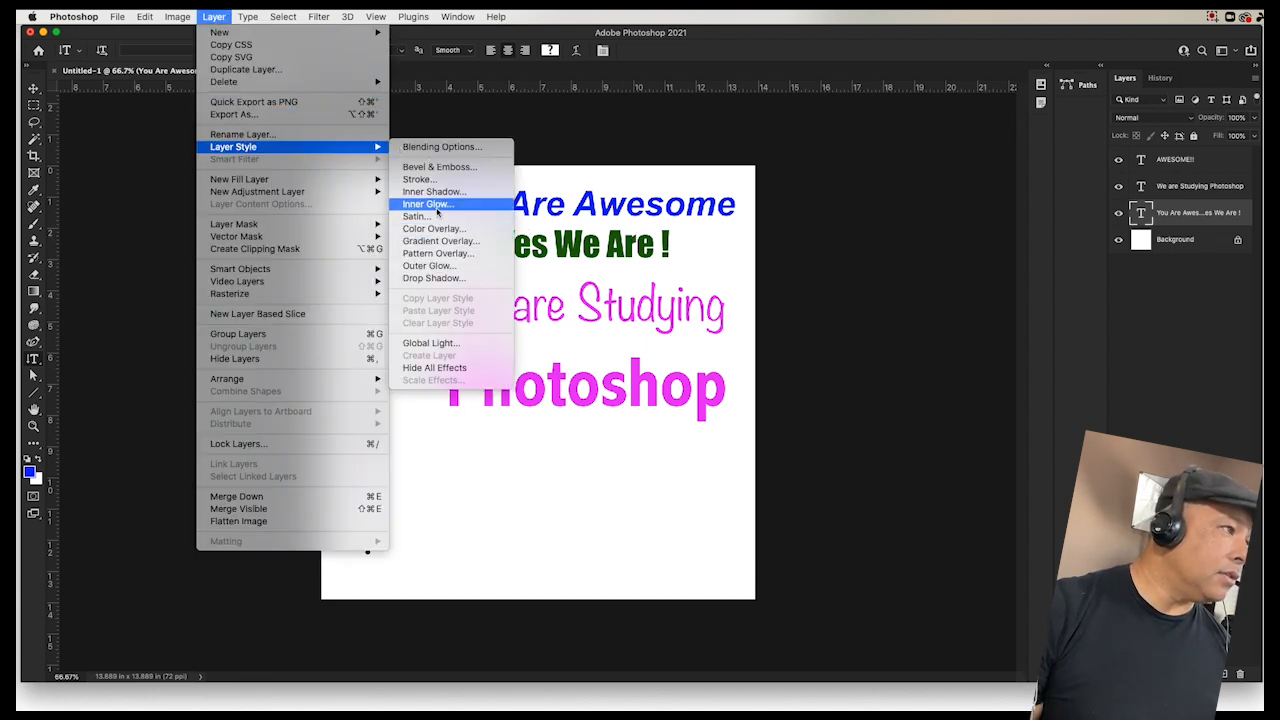
pyautogui.click(440, 278)
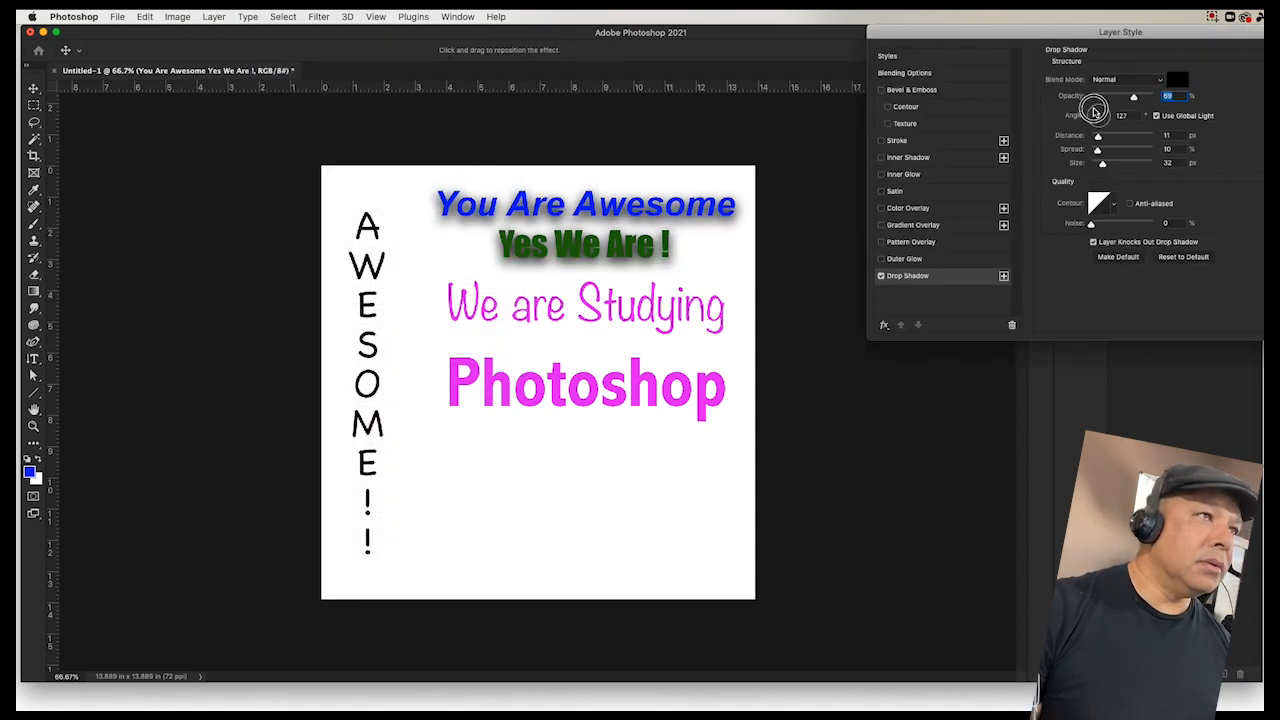
# Set the drop shadow's opacity to 45%, spread to 15% and distance to 20 px, and accept the layer style.
pyautogui.click(1092, 106)
pyautogui.moveTo(1137, 96); pyautogui.dragTo(1120, 100)
pyautogui.moveTo(1097, 149); pyautogui.dragTo(1105, 138)
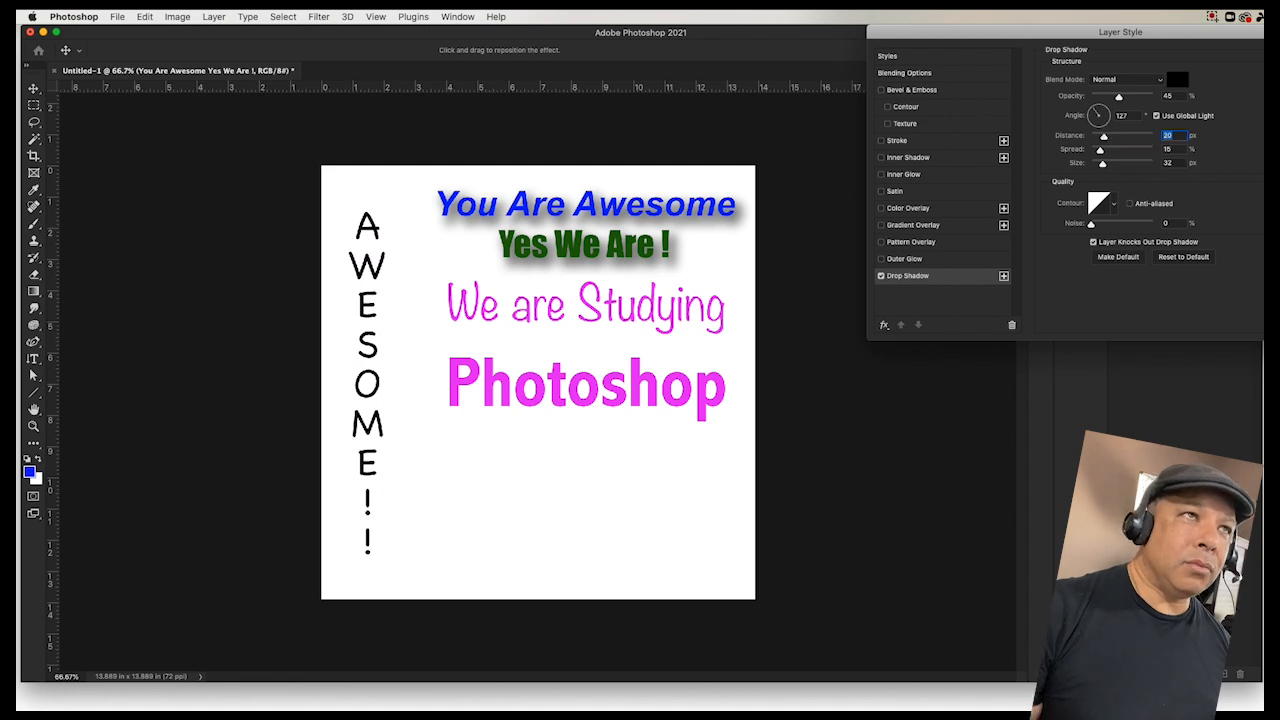
pyautogui.press('Return')
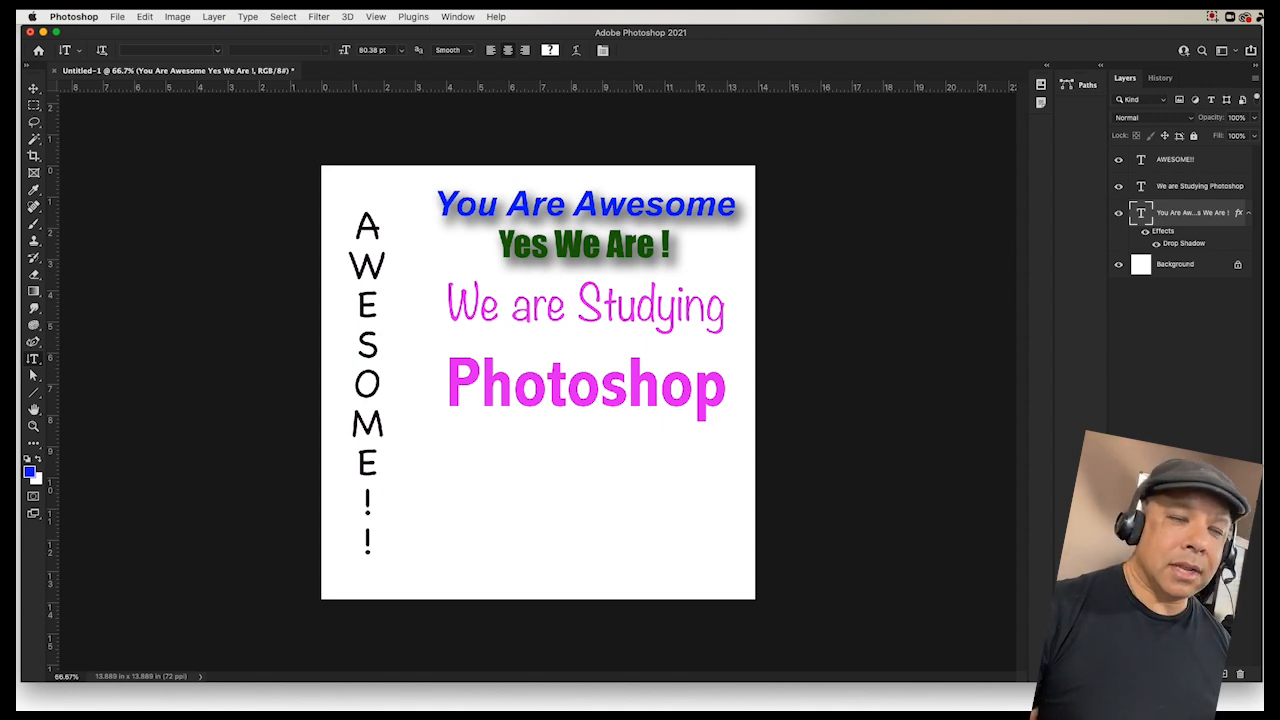
# Apply a Bevel & Emboss layer style to the "We are Studying Photoshop" text layer, keeping the preset Emboss, Chisel Hard settings.
pyautogui.click(1207, 194)
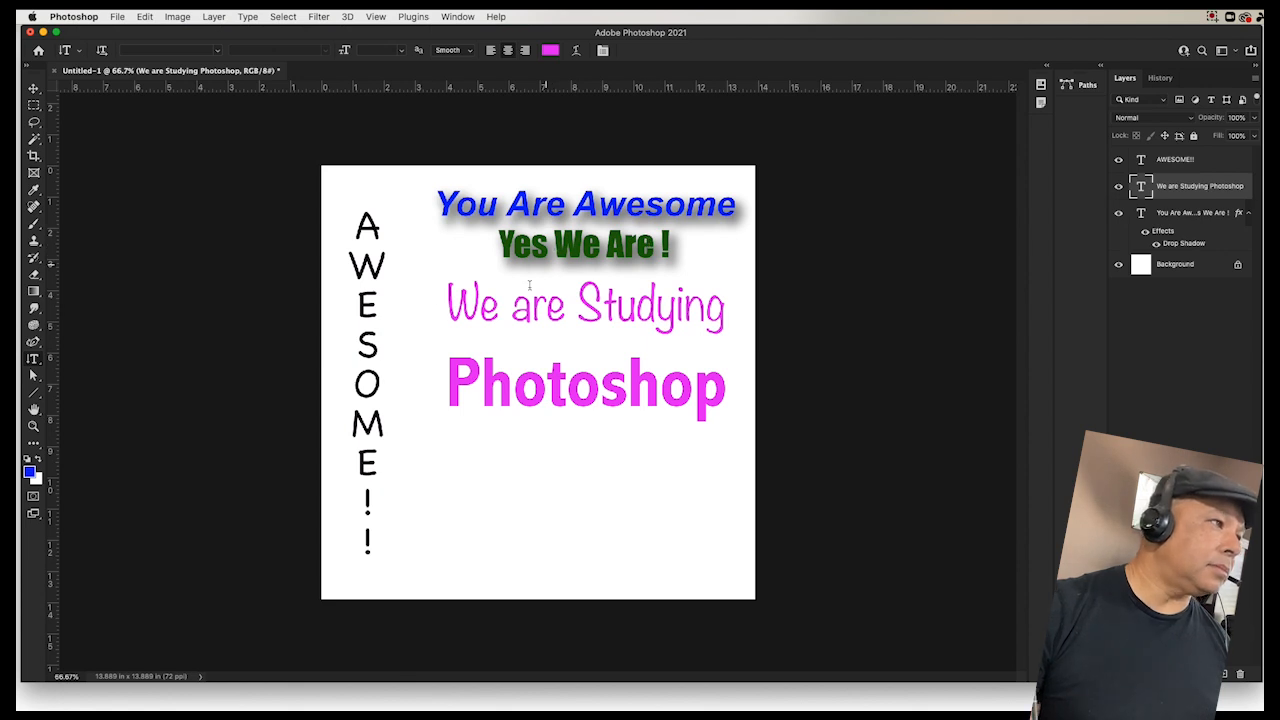
pyautogui.moveTo(447, 298); pyautogui.dragTo(734, 383)
pyautogui.click(1197, 212)
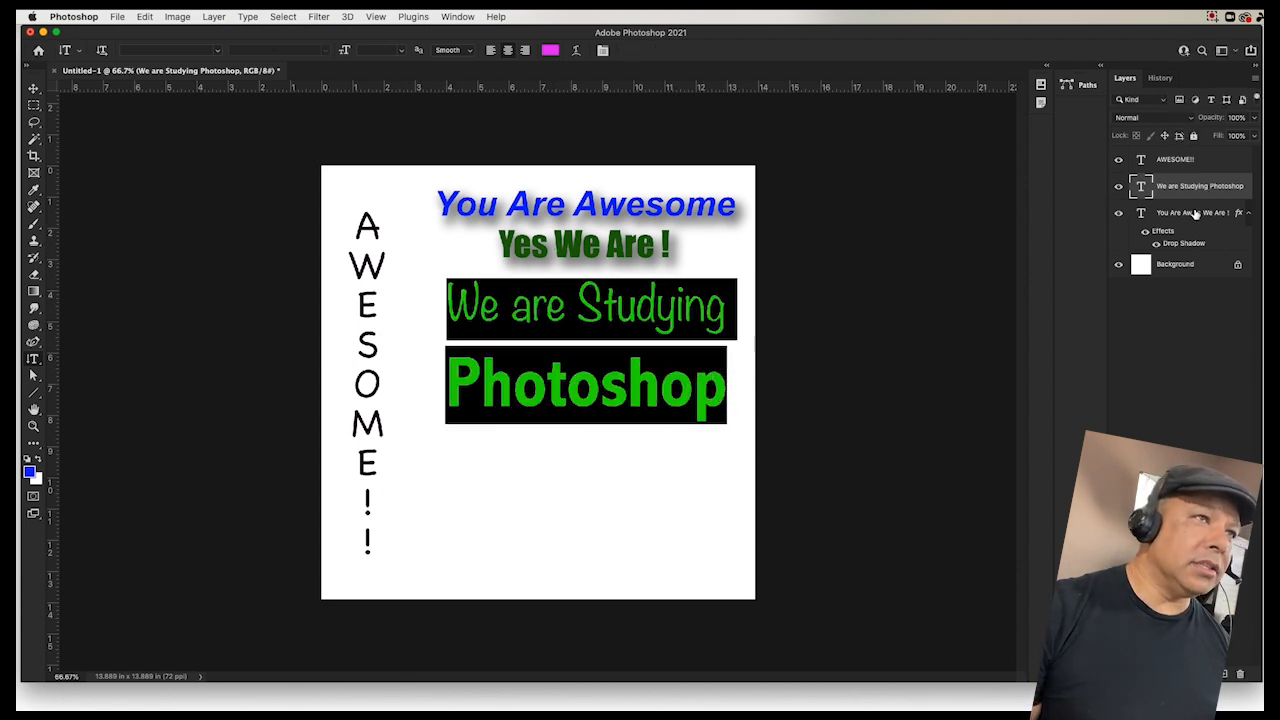
pyautogui.click(1194, 186)
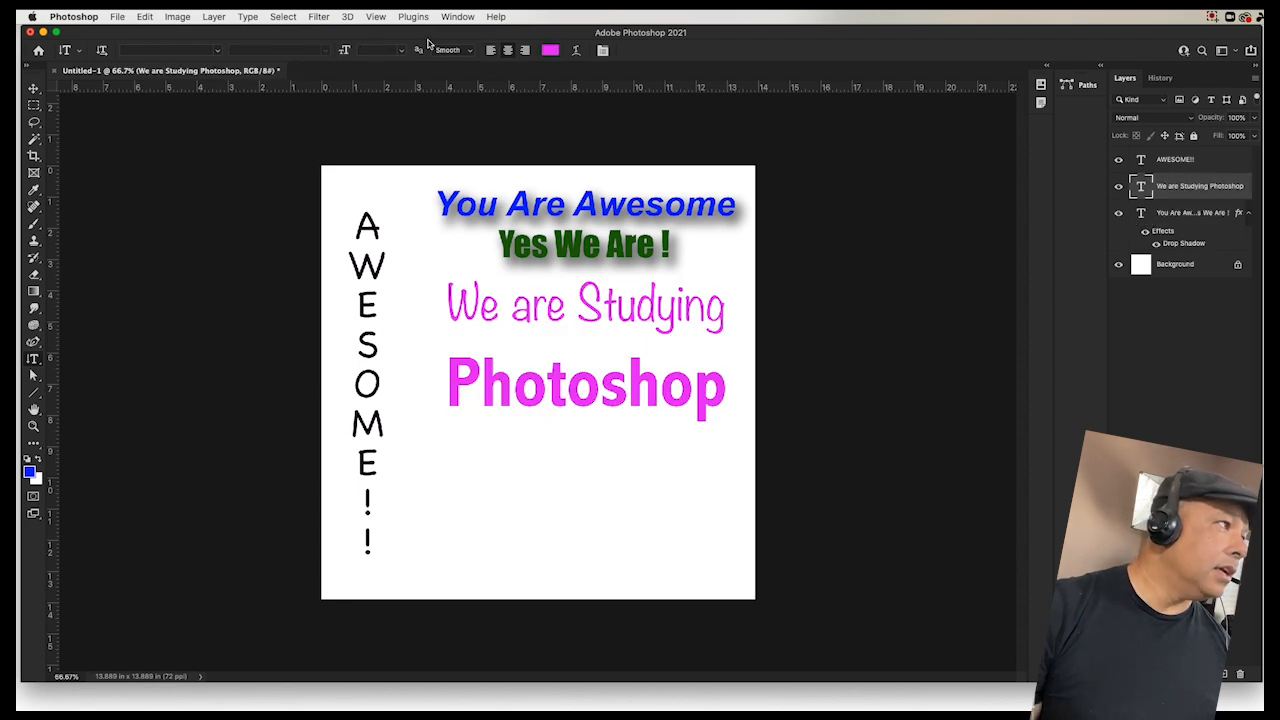
pyautogui.click(214, 17)
pyautogui.moveTo(232, 150)
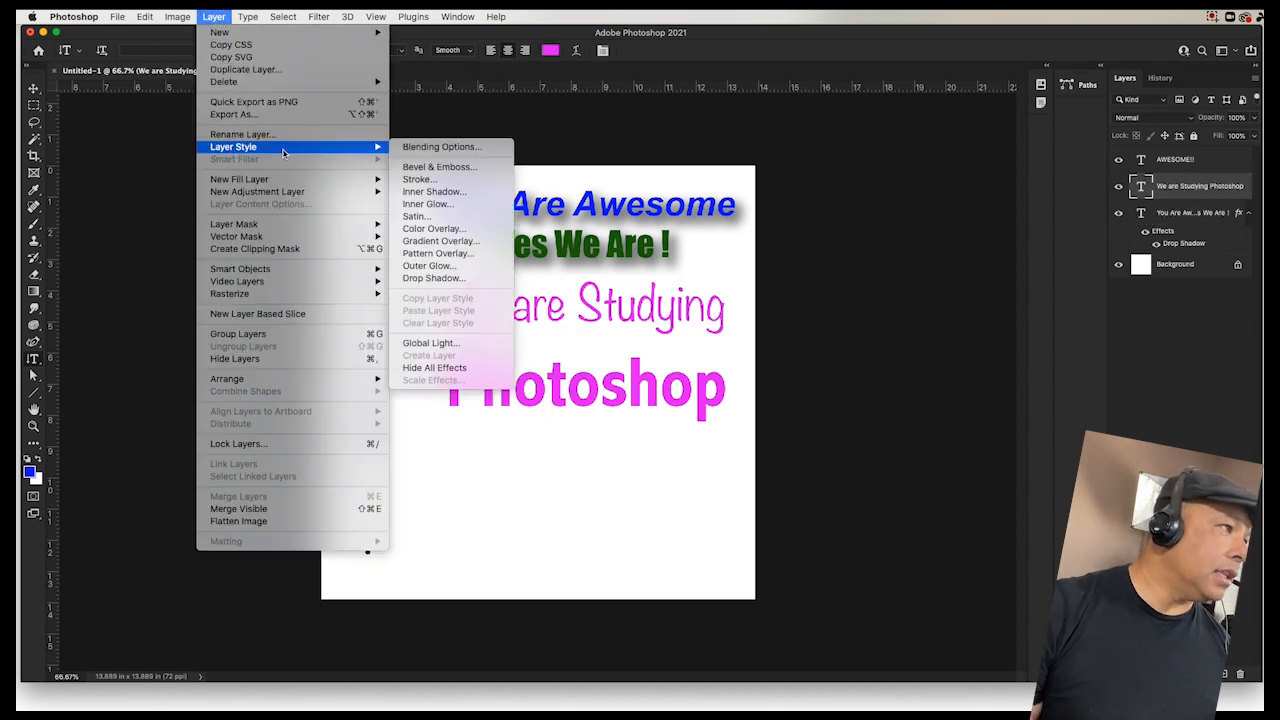
pyautogui.click(425, 171)
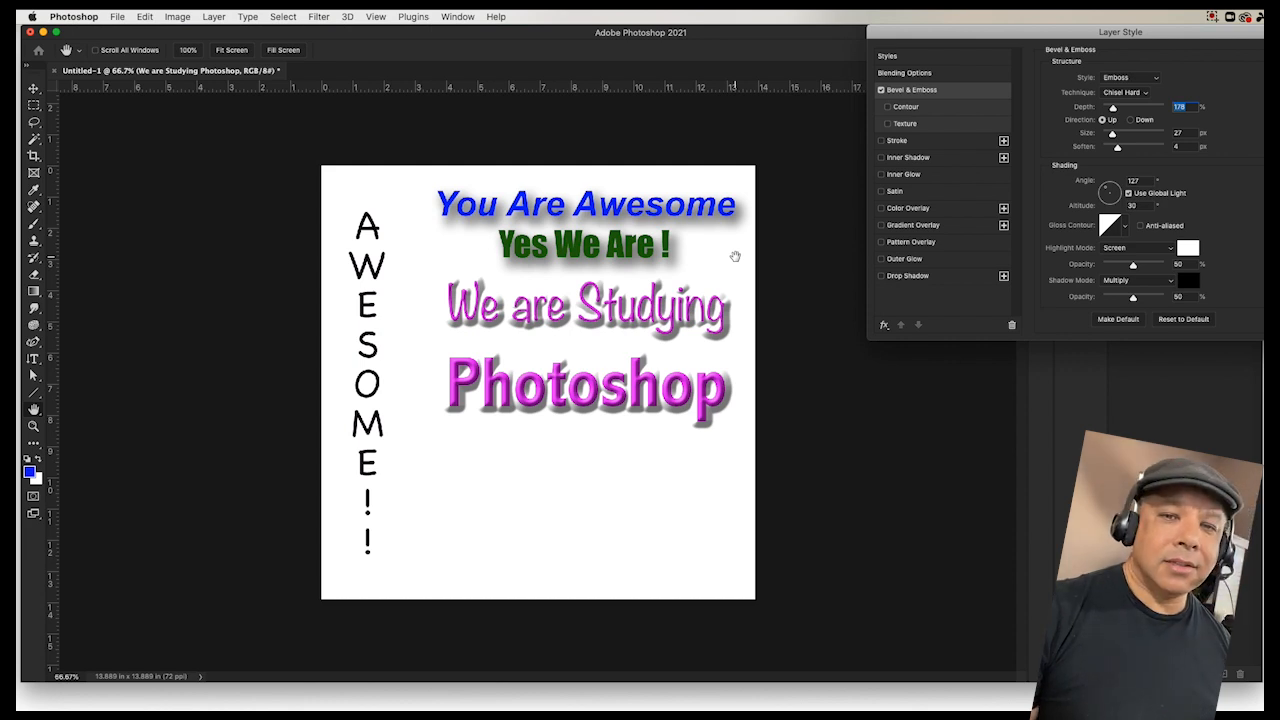
pyautogui.press('Return')
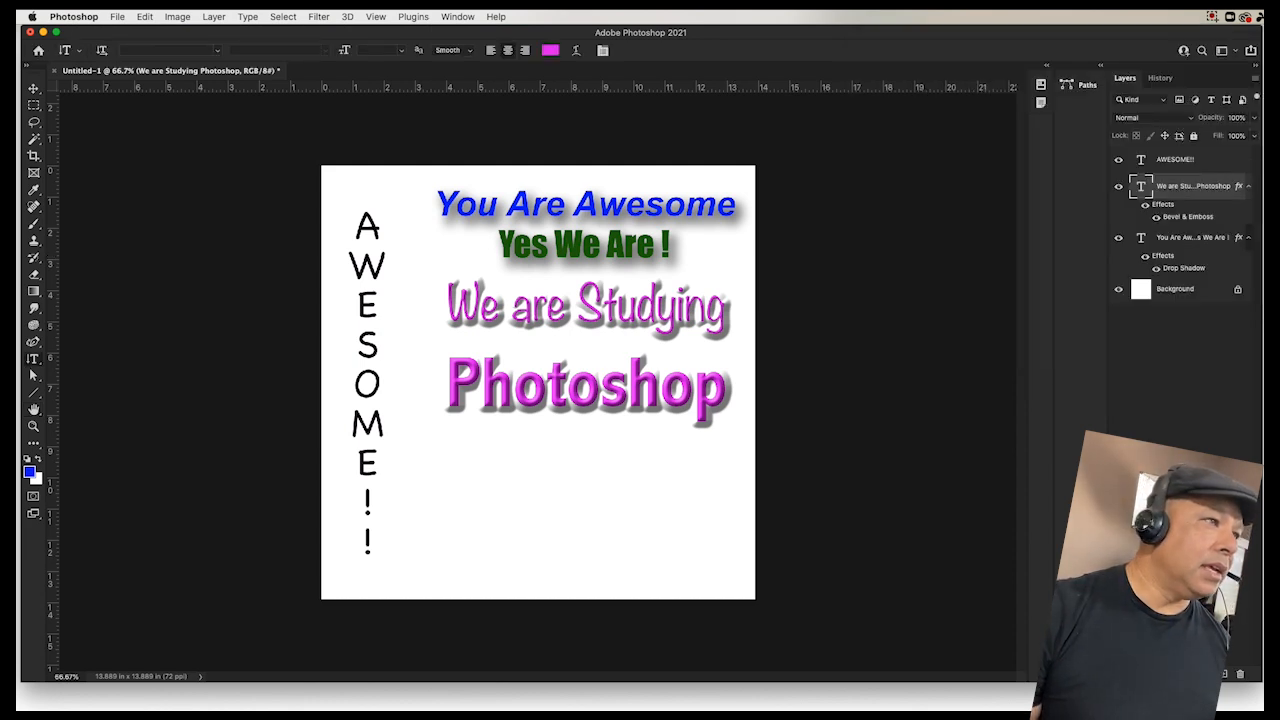
pyautogui.click(1181, 161)
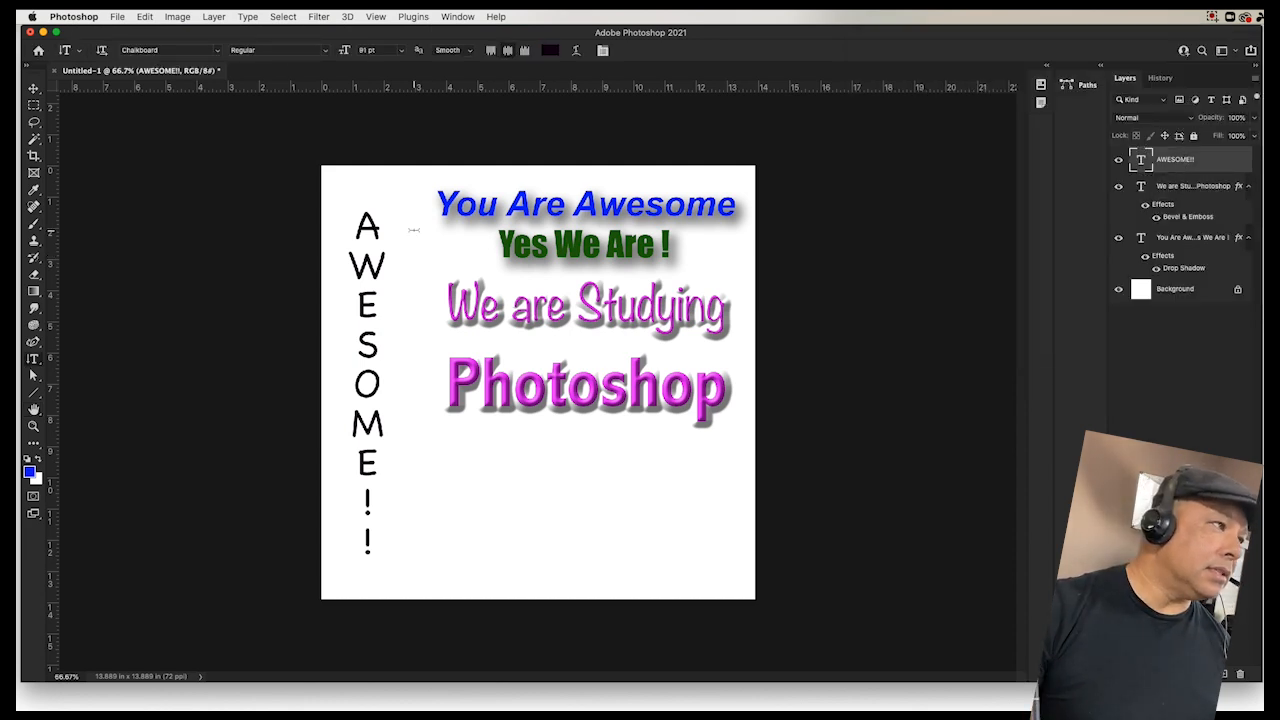
pyautogui.moveTo(368, 216); pyautogui.dragTo(377, 610)
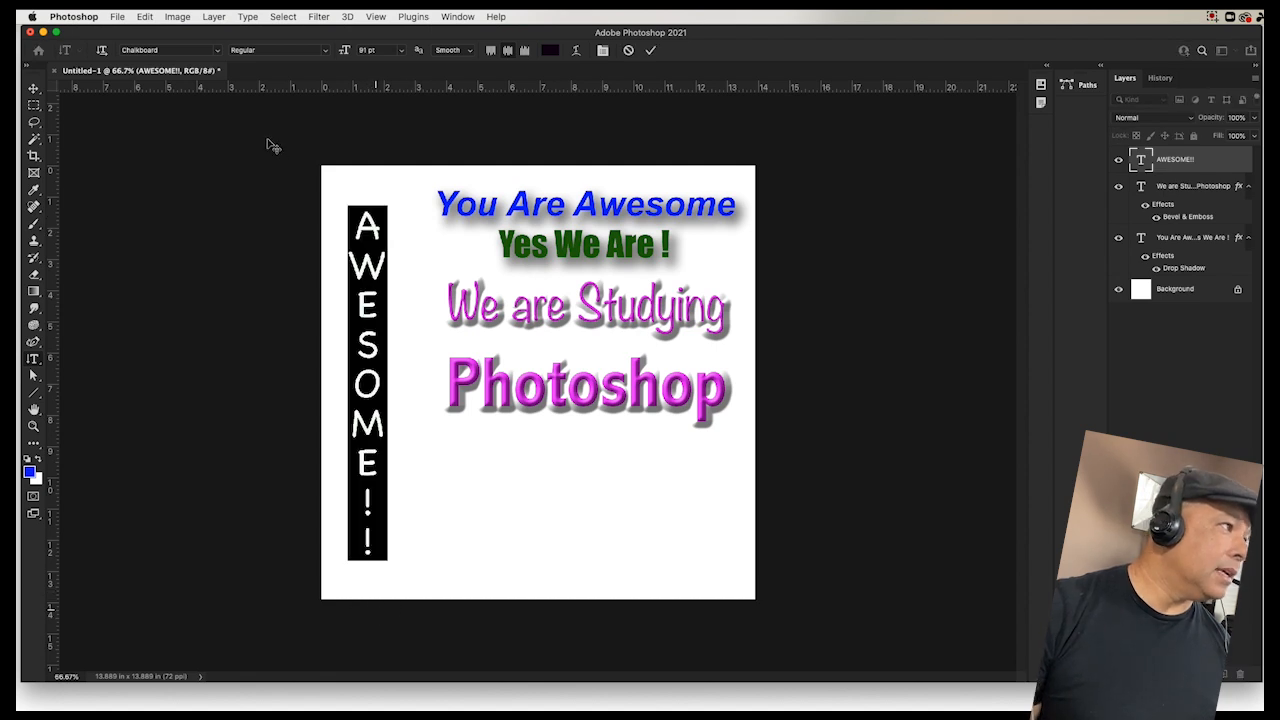
pyautogui.click(283, 17)
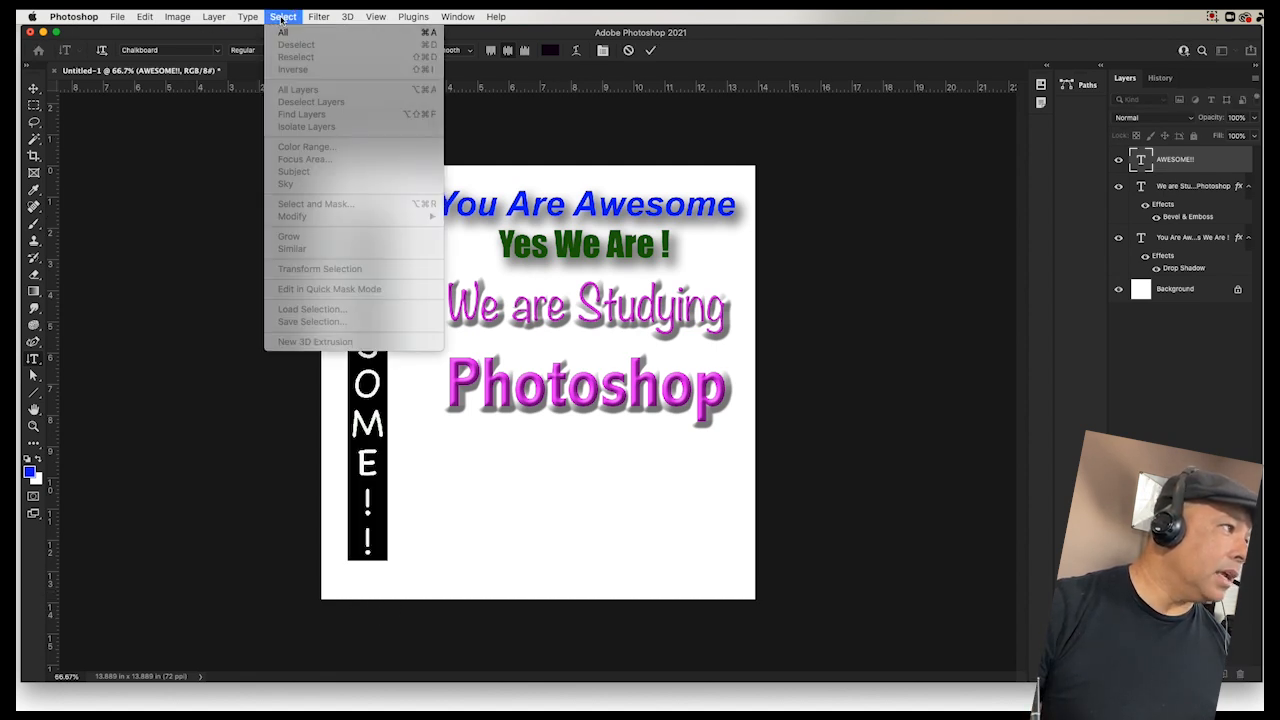
pyautogui.click(1216, 162)
# Apply a yellow Outer Glow layer style to the vertical "AWESOME!!" text layer.
pyautogui.click(1182, 162)
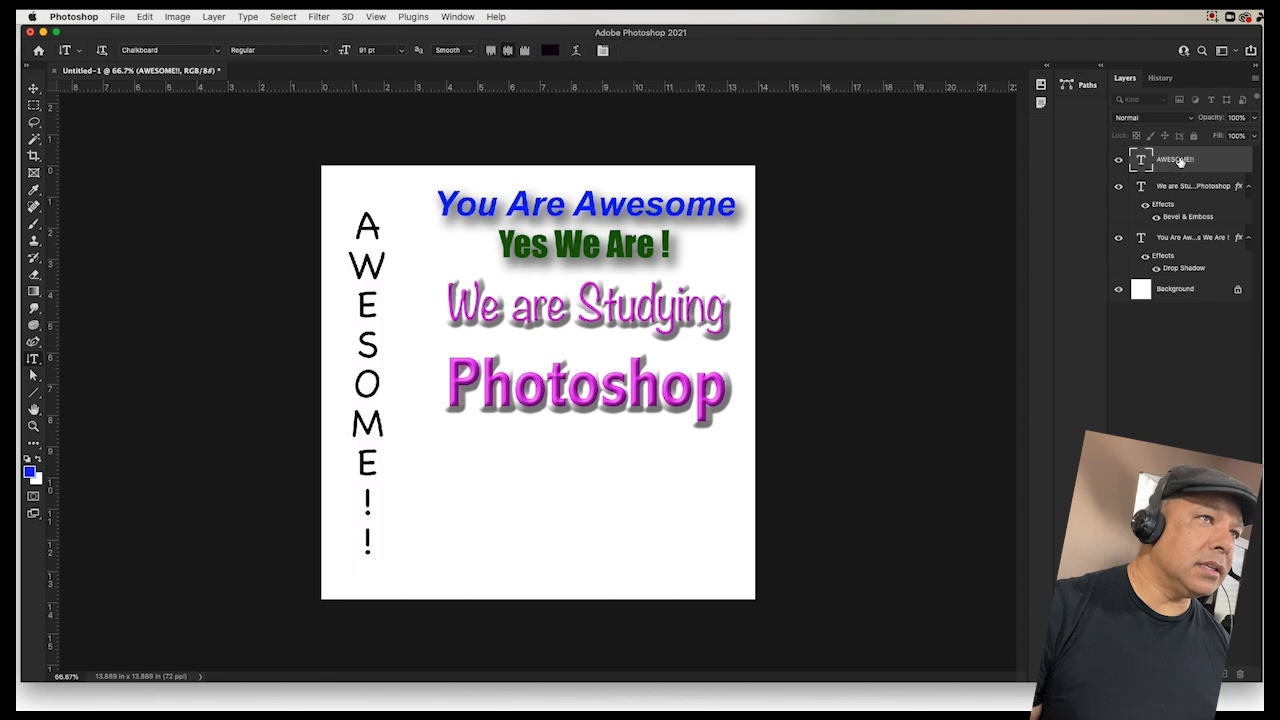
pyautogui.click(283, 17)
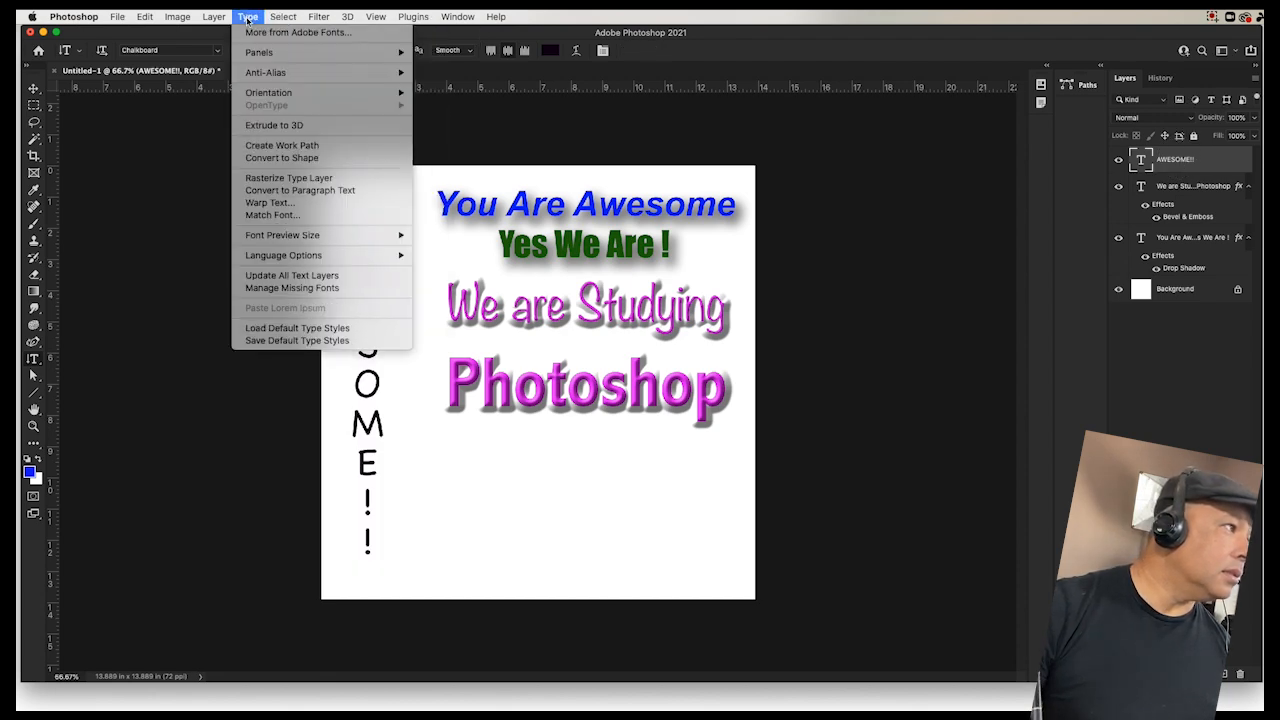
pyautogui.moveTo(213, 17)
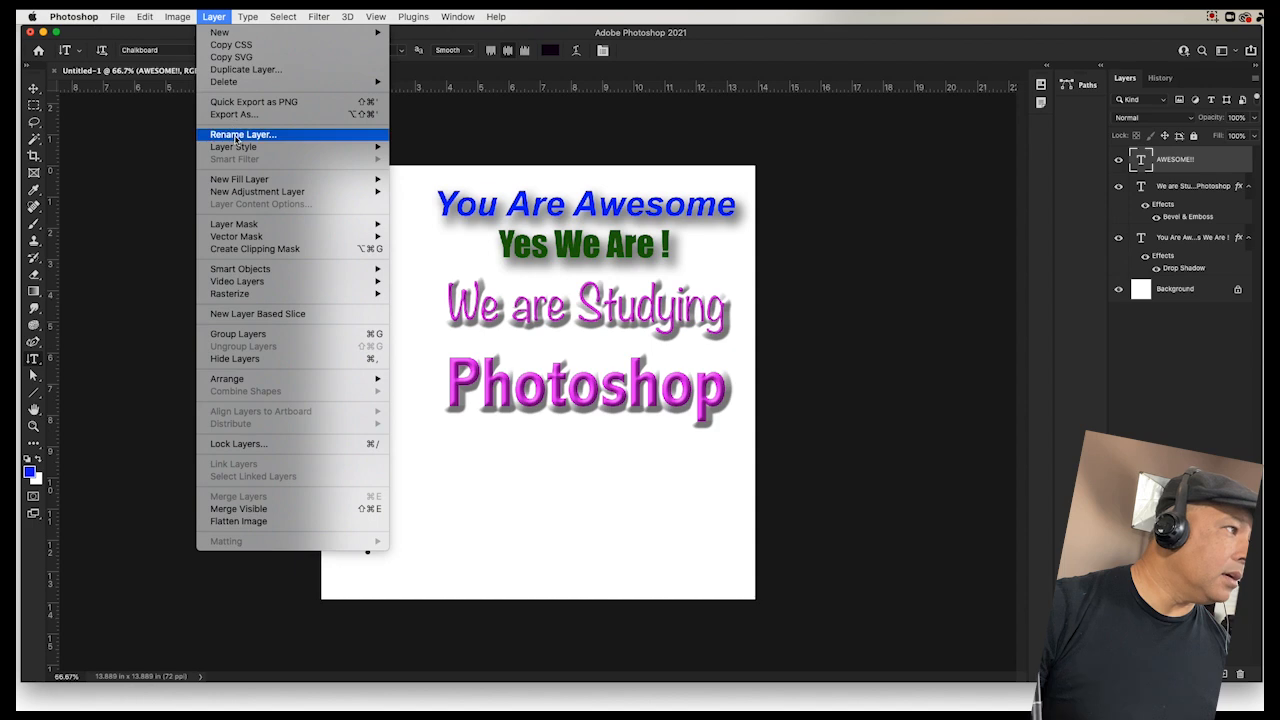
pyautogui.moveTo(234, 148)
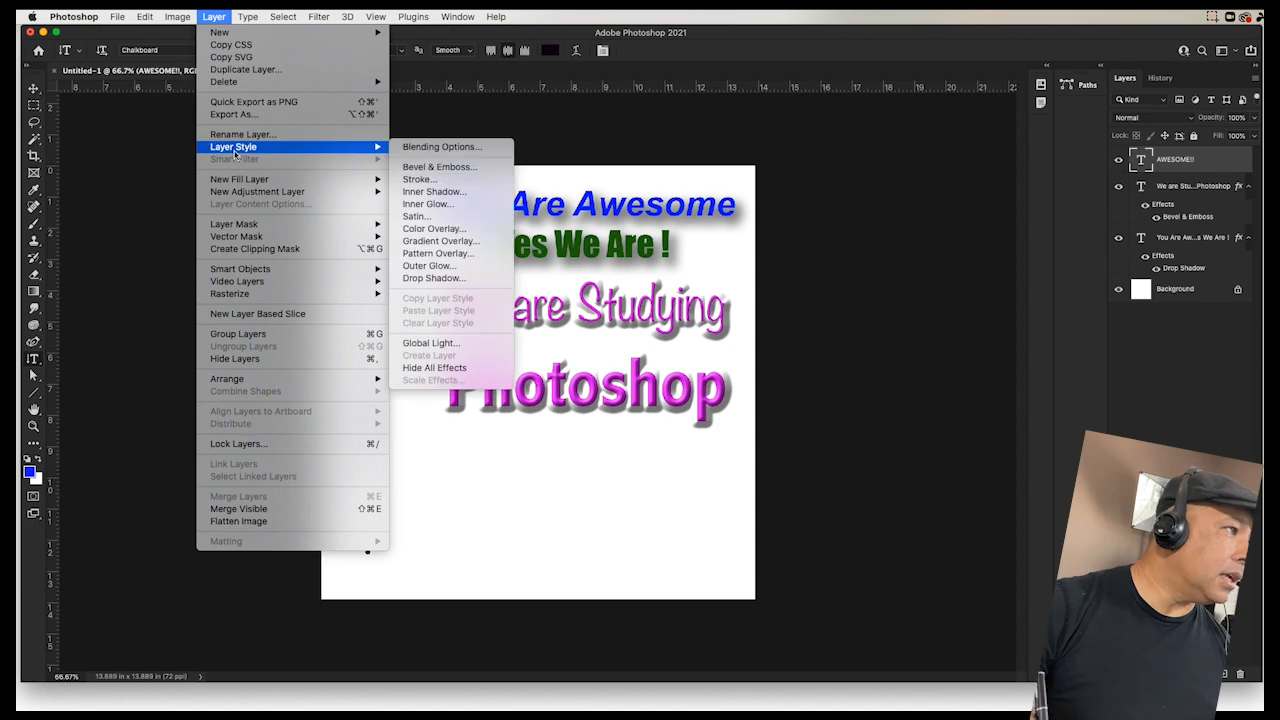
pyautogui.click(432, 266)
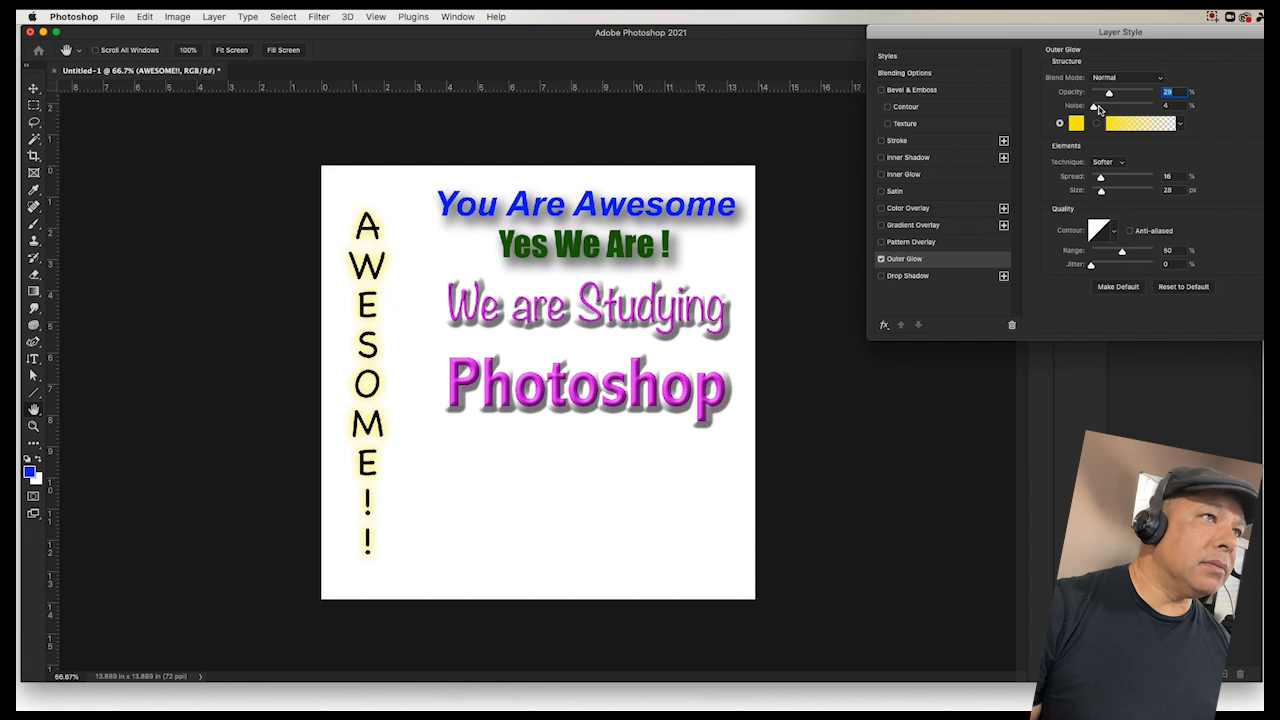
# Set the outer glow's opacity to 53%, spread to 28% and size to 29 px, and accept the layer style.
pyautogui.moveTo(1109, 93); pyautogui.dragTo(1125, 95)
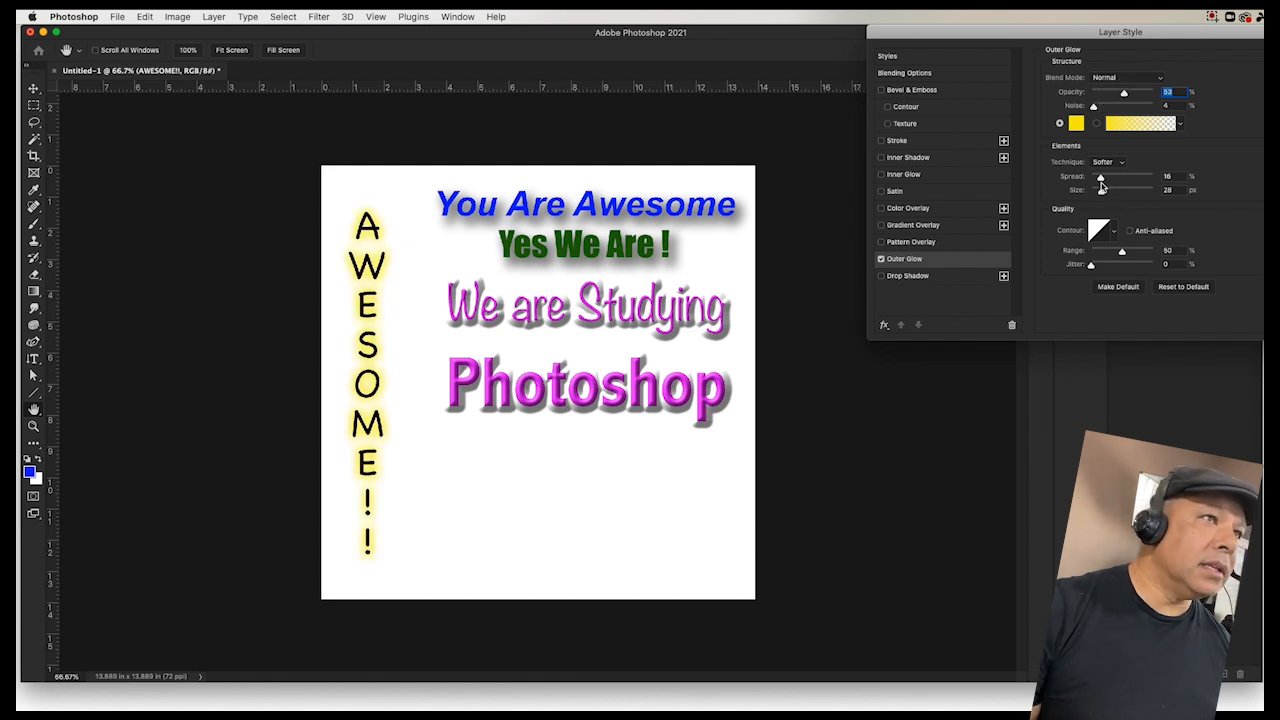
pyautogui.moveTo(1100, 177); pyautogui.dragTo(1103, 193)
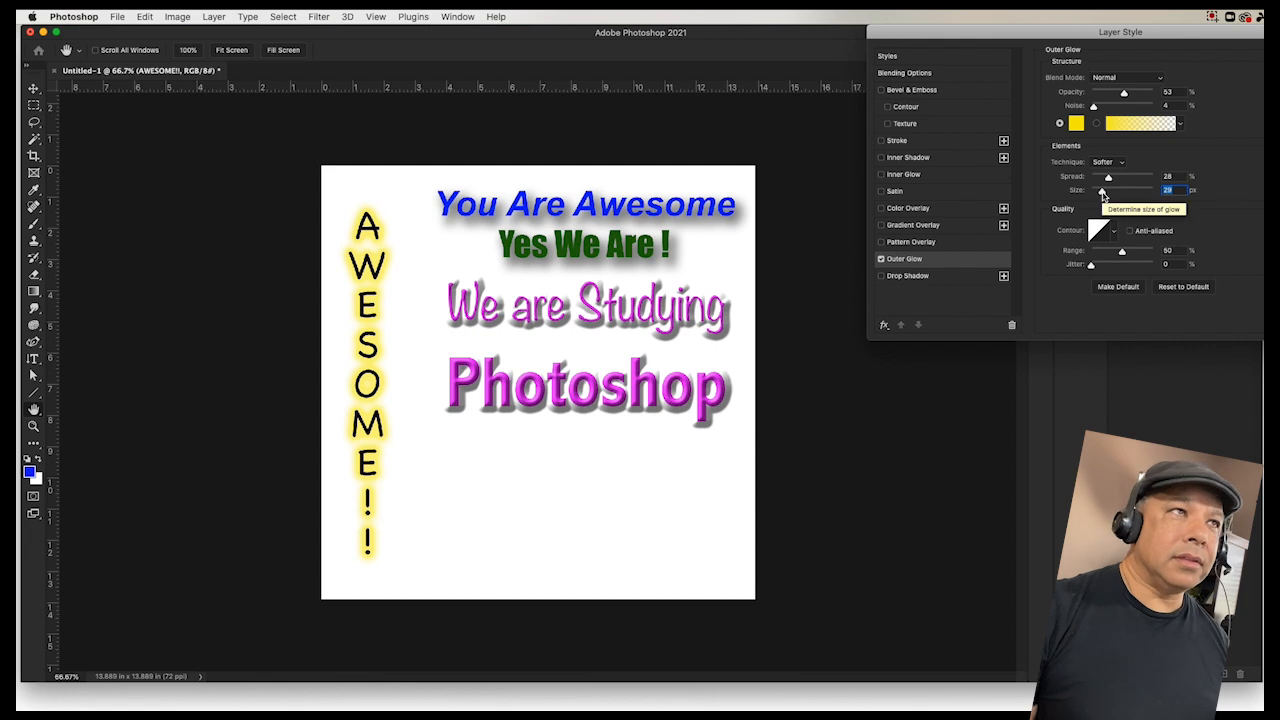
pyautogui.press('Return')
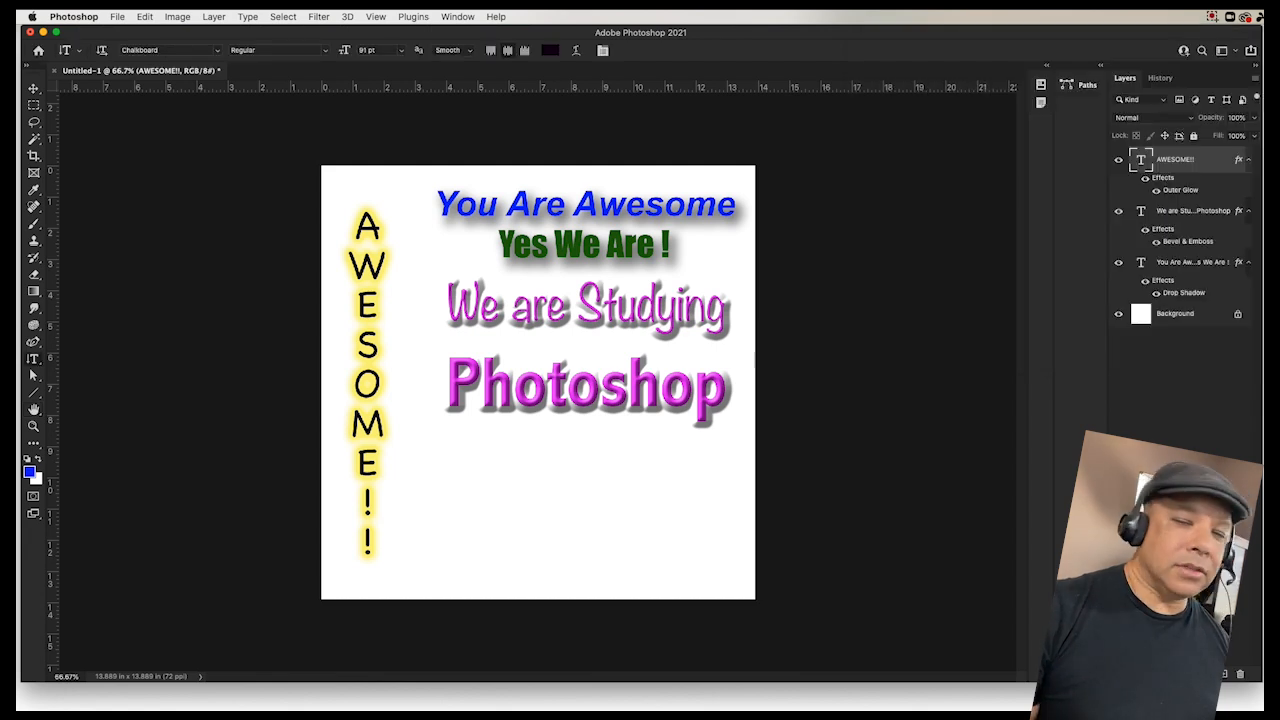